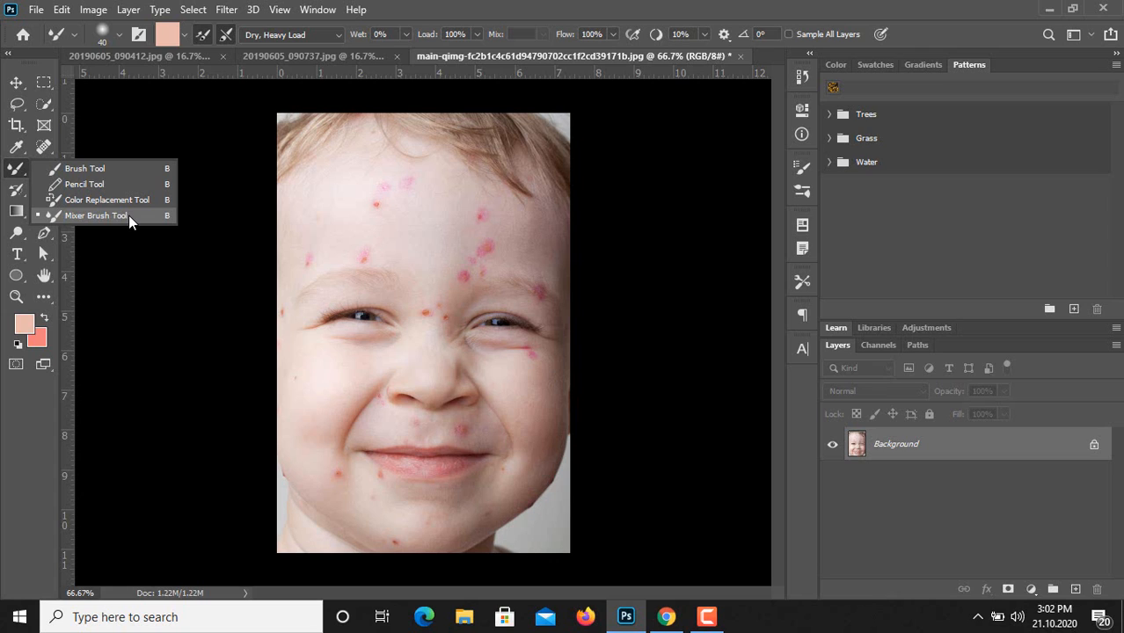
Activate the Clone Stamp tool for retouching the child's face.
left_click(16, 167)
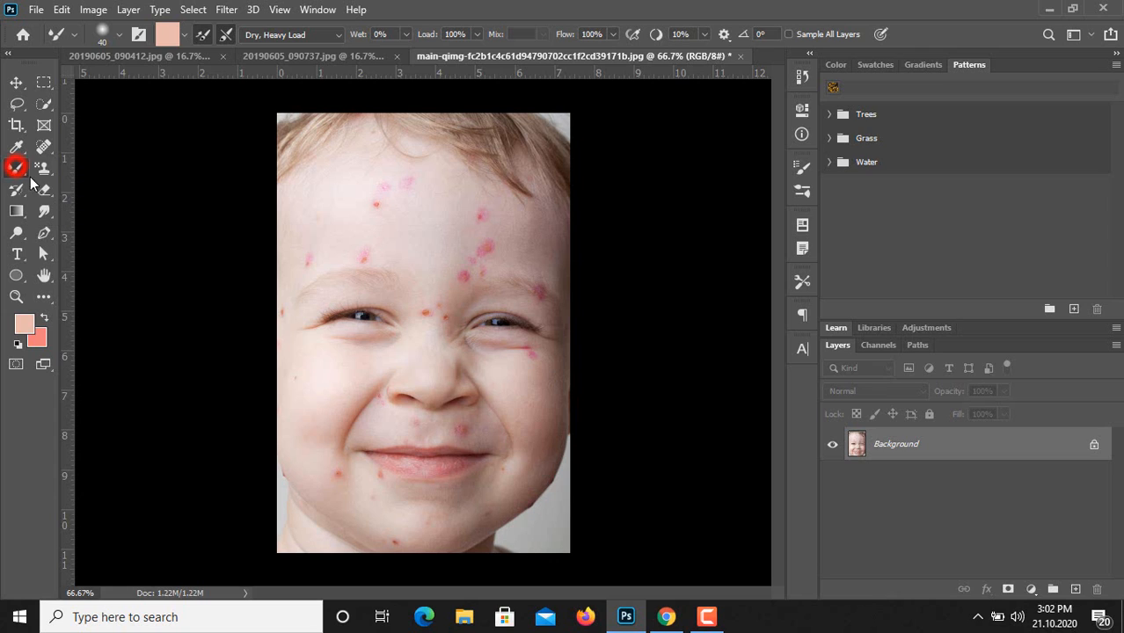
left_click(44, 168)
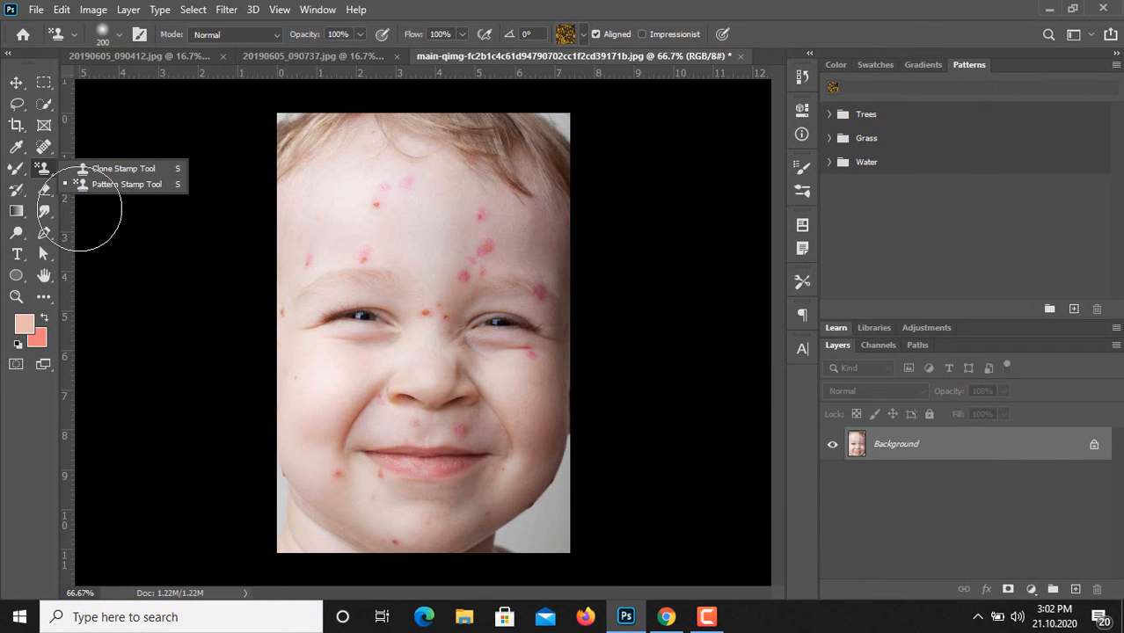
left_click(123, 170)
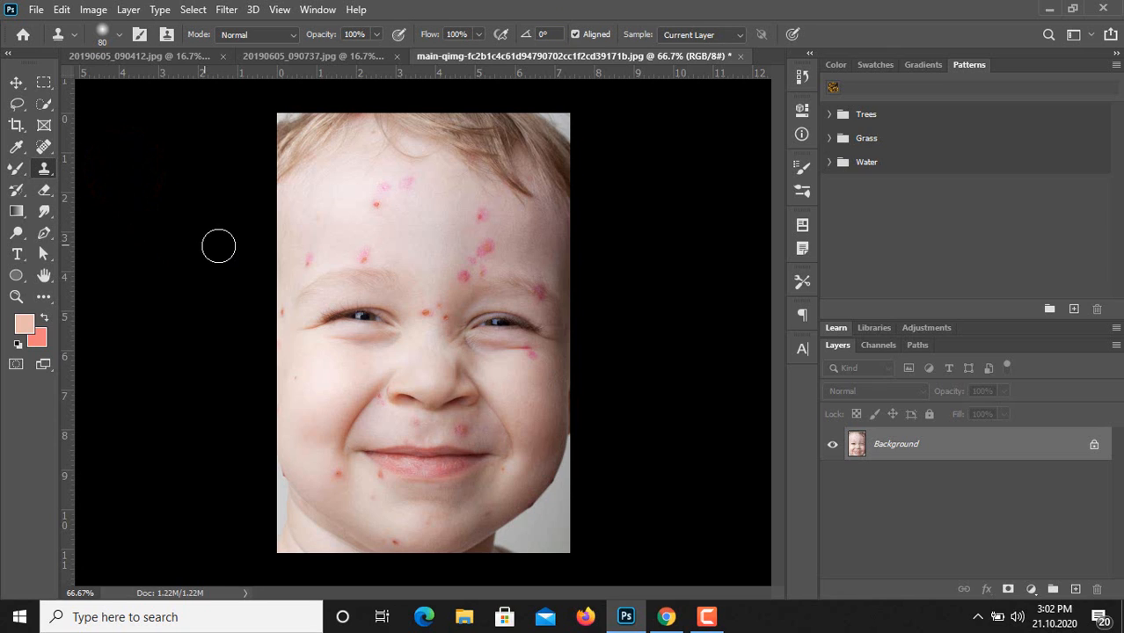
left_click(44, 146)
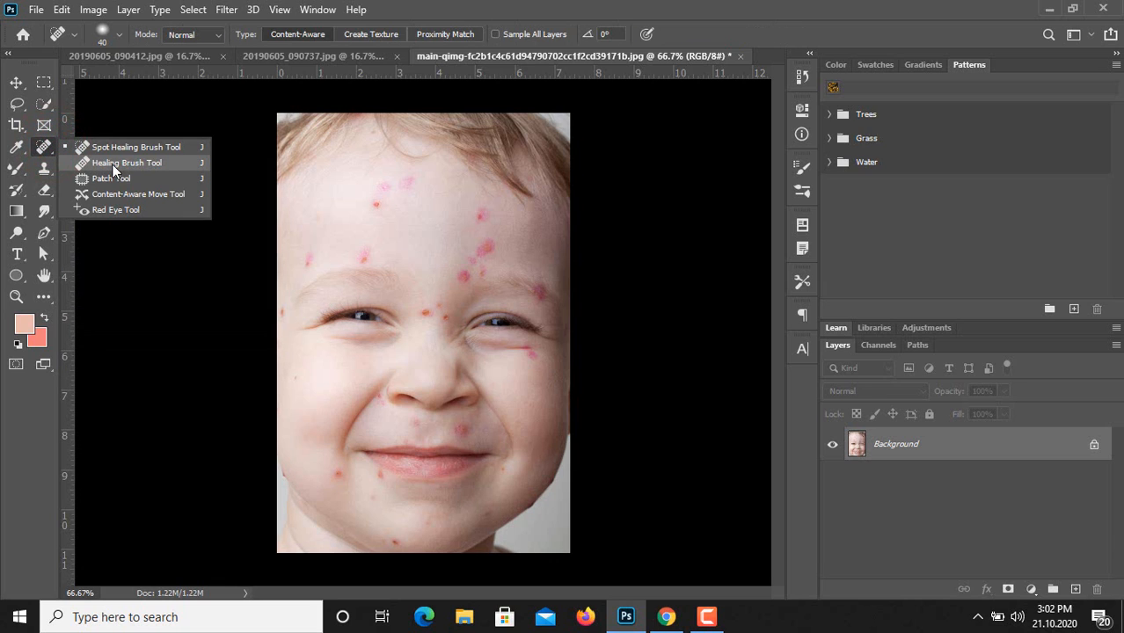
left_click(48, 175)
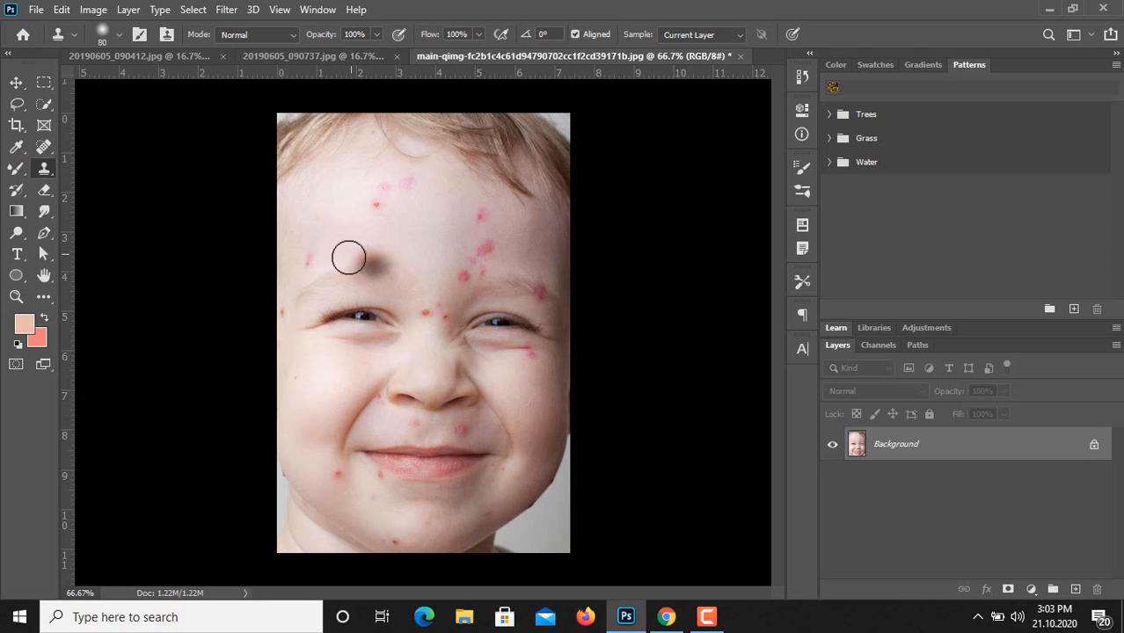
left_click(43, 172)
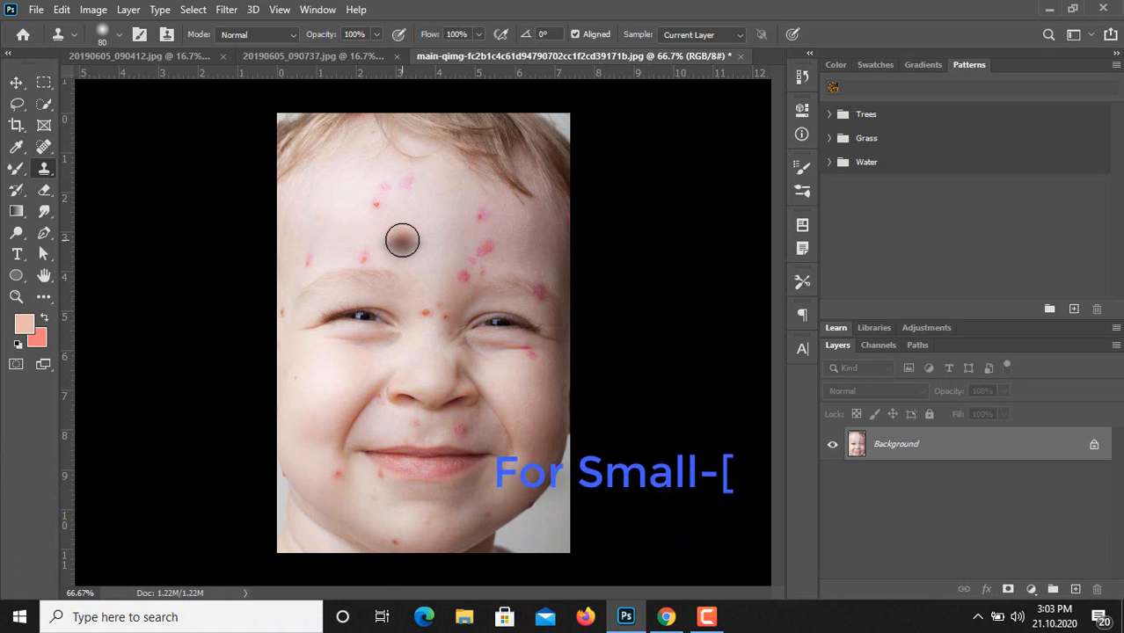
Reduce the clone brush size to 50 and cover the red spot above the left eyebrow with nearby clean skin.
key("bracketleft")
key("bracketleft")
key("bracketleft")
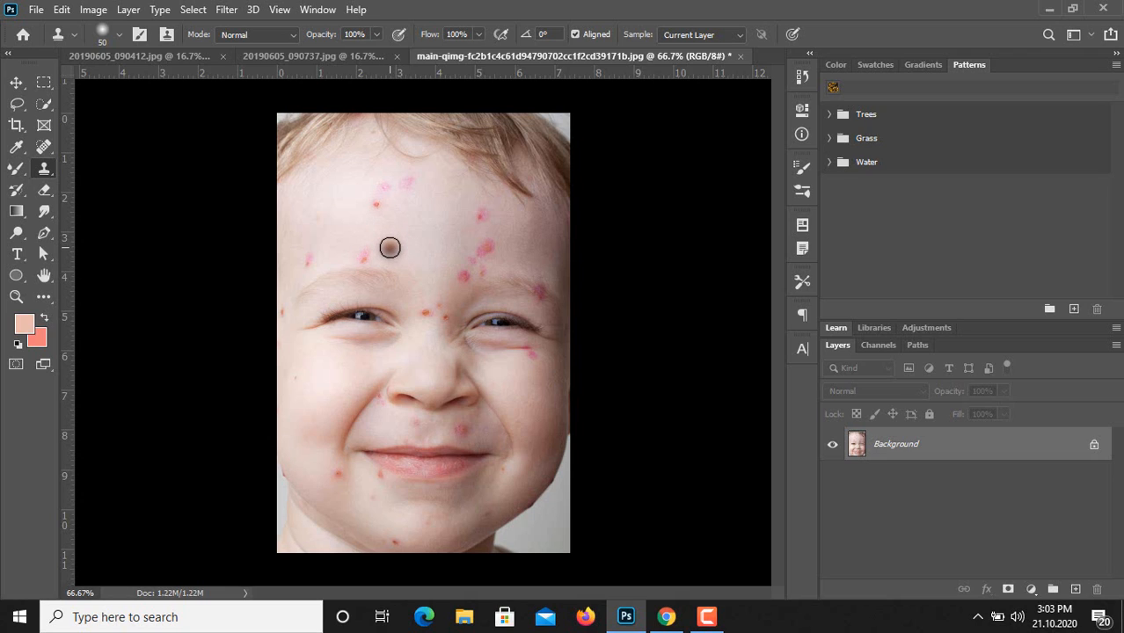
left_click(390, 248, "alt")
left_click(389, 248)
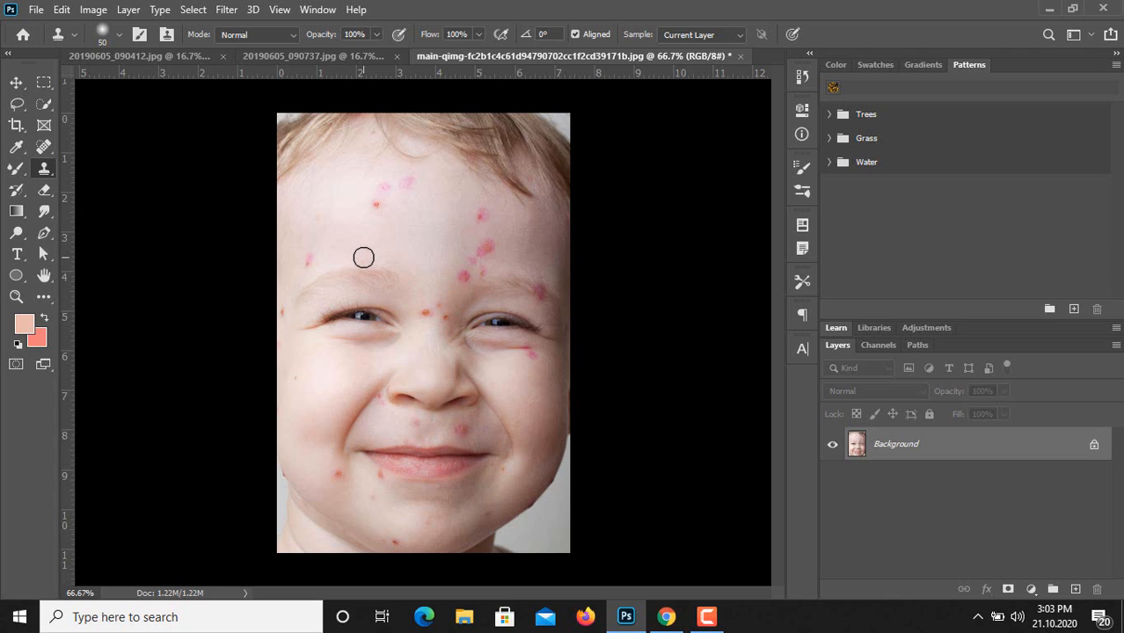
left_click(363, 257)
left_click(364, 252)
Clone clean skin over the small red spot on the upper forehead and the one high on the forehead's right side.
left_click(376, 205)
left_click(376, 205)
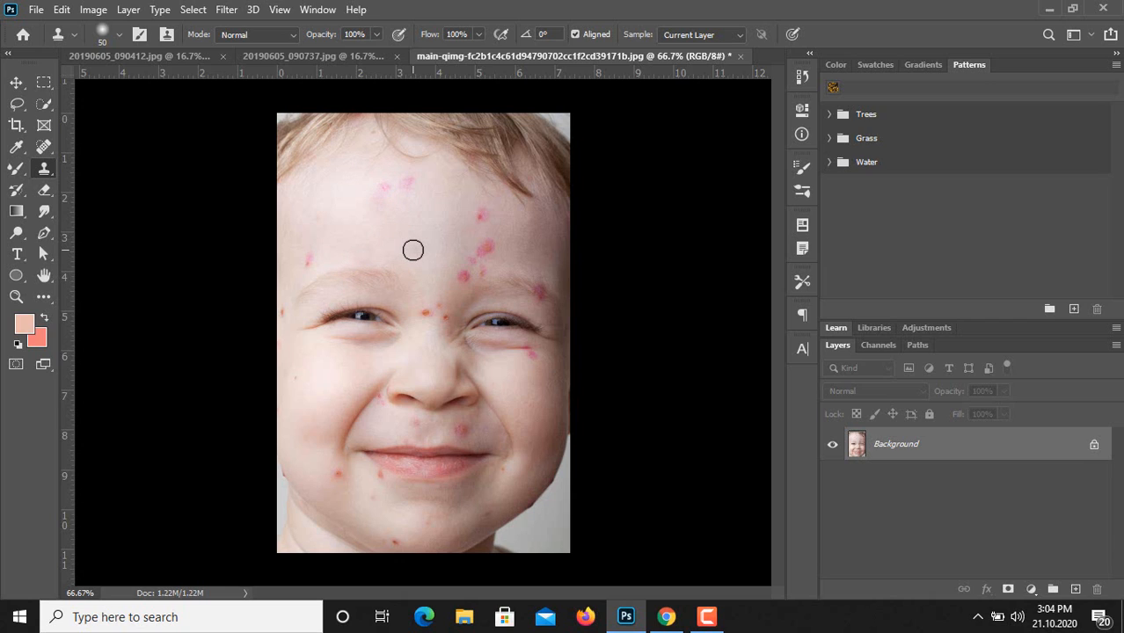
left_click(441, 211, "alt")
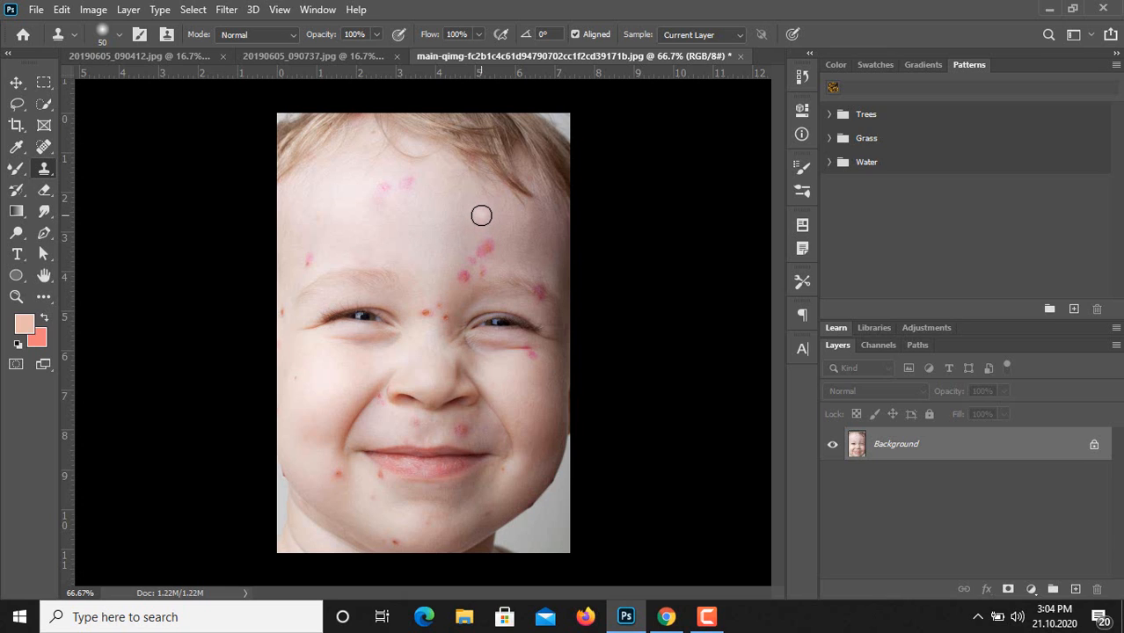
left_click(482, 213, "alt")
left_click(482, 216)
Sample clean forehead skin and clone it over the red spot near the left edge of the forehead.
left_click(331, 256, "alt")
left_click(304, 259)
left_click(310, 263)
left_click(310, 256)
In 20190605_090737.jpg, clone the child's head and upper body into the upper-left sky and onto the white tower.
left_click(334, 55)
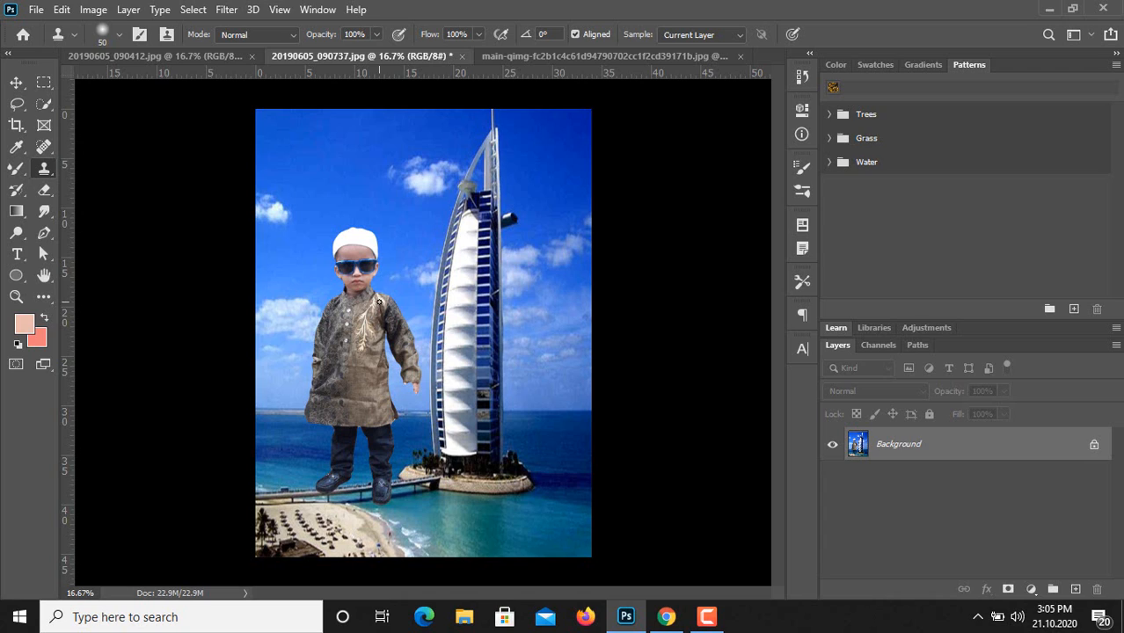
left_click(354, 254, "alt")
left_click(323, 139)
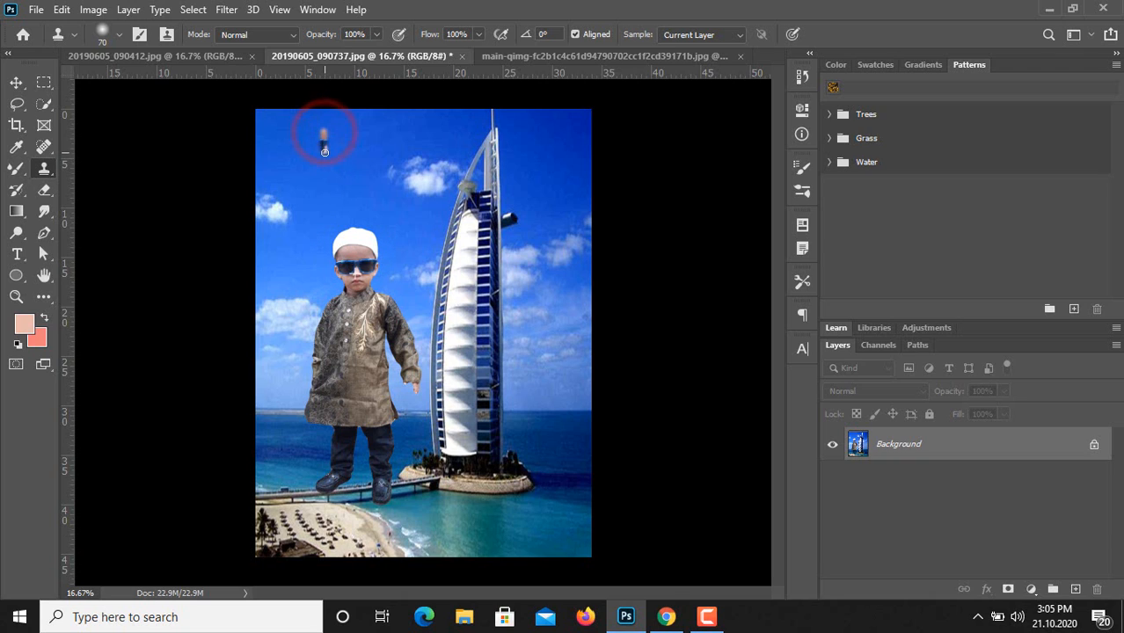
mouse_move(335, 153)
left_mouse_down()
mouse_move(327, 128)
mouse_move(314, 139)
mouse_move(311, 157)
mouse_move(332, 157)
mouse_move(335, 141)
mouse_move(323, 137)
mouse_move(320, 151)
mouse_move(337, 147)
mouse_move(332, 137)
mouse_move(319, 138)
mouse_move(322, 154)
mouse_move(329, 139)
mouse_move(316, 129)
mouse_move(312, 155)
mouse_move(333, 164)
mouse_move(342, 134)
mouse_move(303, 133)
mouse_move(309, 169)
mouse_move(341, 162)
mouse_move(340, 142)
mouse_move(320, 167)
mouse_move(346, 173)
mouse_move(335, 154)
mouse_move(328, 170)
mouse_move(341, 141)
mouse_move(319, 164)
mouse_move(311, 129)
mouse_move(349, 132)
mouse_move(336, 121)
mouse_move(308, 127)
mouse_move(332, 121)
mouse_move(315, 155)
mouse_move(332, 139)
mouse_move(334, 164)
mouse_move(319, 170)
mouse_move(318, 187)
mouse_move(312, 155)
mouse_move(314, 194)
mouse_move(327, 183)
mouse_move(341, 197)
mouse_move(345, 181)
mouse_move(356, 192)
mouse_move(297, 190)
left_mouse_up()
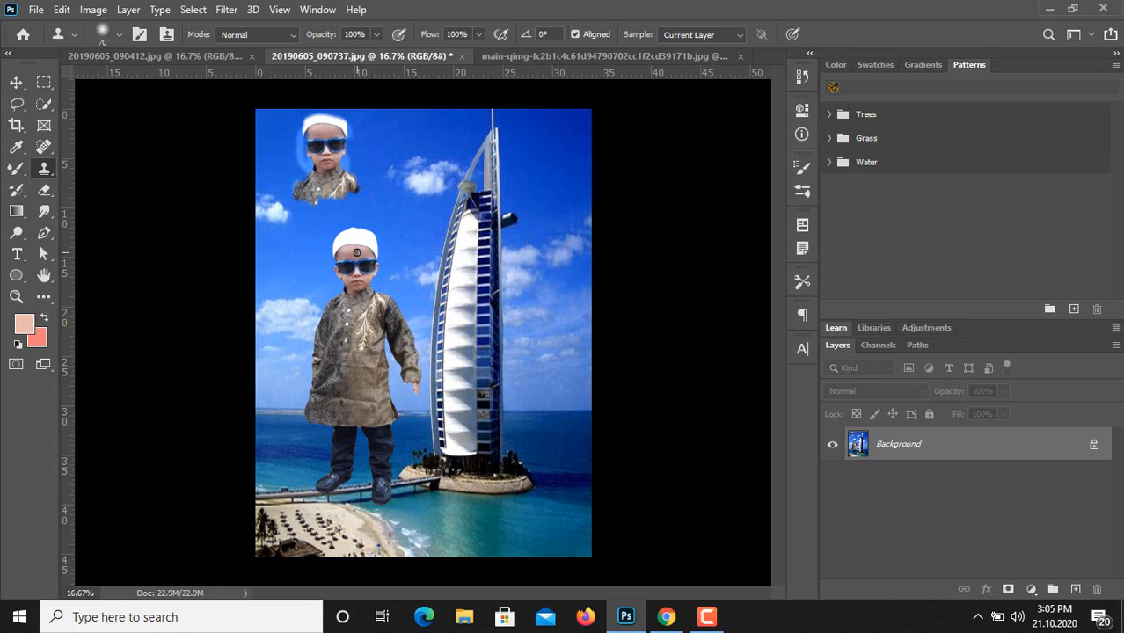
left_click(358, 252, "alt")
mouse_move(462, 261)
left_mouse_down()
mouse_move(461, 289)
mouse_move(468, 259)
mouse_move(475, 301)
mouse_move(474, 286)
mouse_move(458, 292)
mouse_move(455, 261)
mouse_move(449, 284)
mouse_move(455, 259)
mouse_move(472, 256)
mouse_move(460, 252)
mouse_move(470, 306)
mouse_move(463, 276)
mouse_move(452, 303)
mouse_move(464, 318)
mouse_move(474, 306)
mouse_move(451, 340)
left_mouse_up()
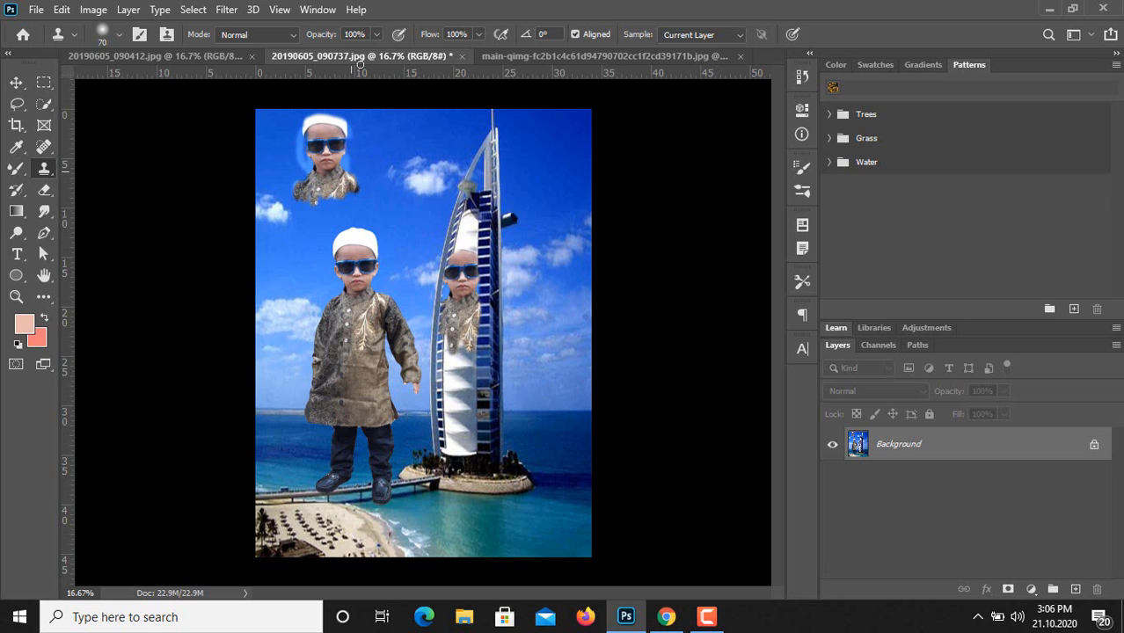
In 20190605_090412.jpg, clone the boy's head into the sky above the building on the left.
left_click(191, 55)
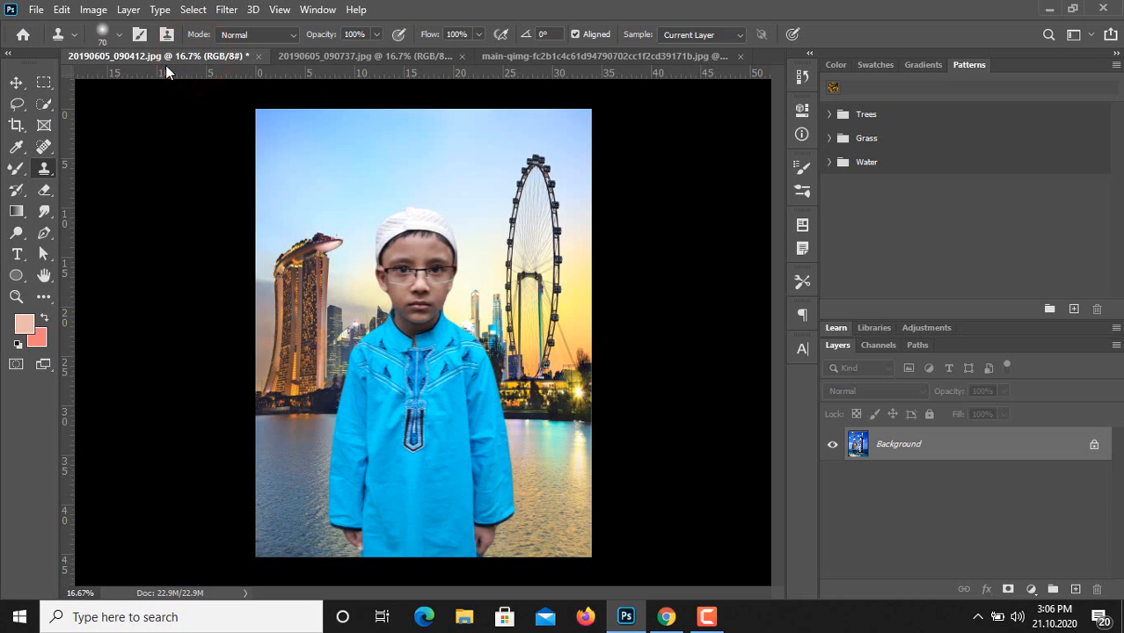
left_click(417, 253, "alt")
mouse_move(329, 151)
left_mouse_down()
mouse_move(357, 155)
mouse_move(324, 159)
mouse_move(311, 188)
mouse_move(319, 164)
mouse_move(344, 198)
mouse_move(347, 188)
mouse_move(335, 177)
mouse_move(320, 194)
mouse_move(328, 221)
mouse_move(329, 179)
mouse_move(323, 198)
mouse_move(338, 195)
mouse_move(340, 207)
mouse_move(358, 177)
mouse_move(327, 235)
mouse_move(316, 181)
mouse_move(321, 234)
left_mouse_up()
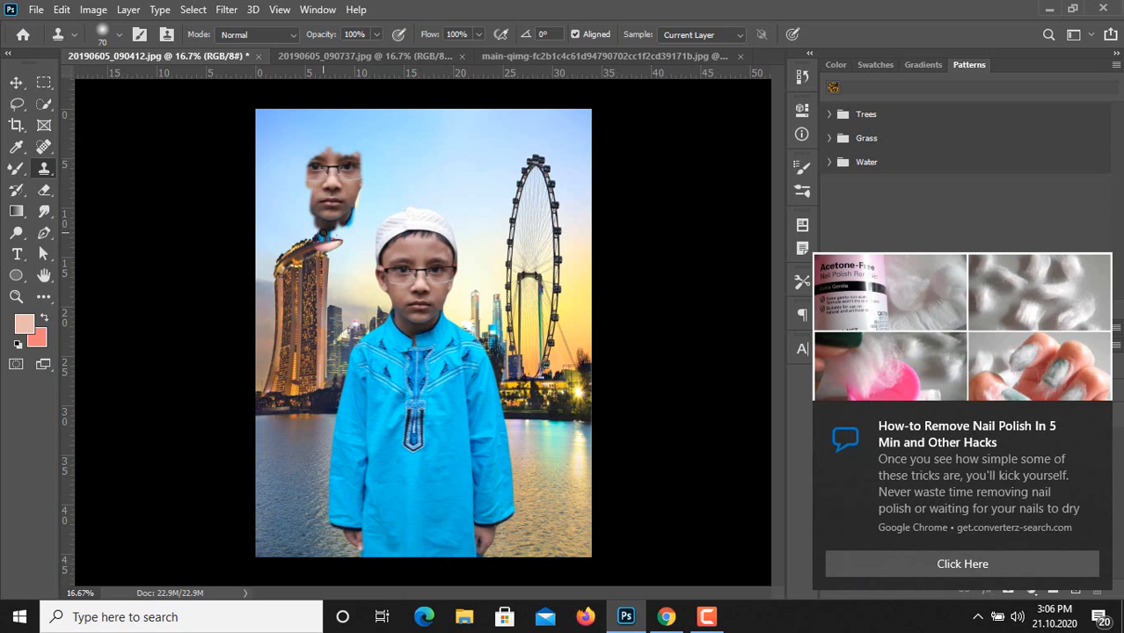
mouse_move(318, 166)
left_mouse_down()
mouse_move(355, 149)
mouse_move(309, 143)
mouse_move(345, 152)
mouse_move(288, 169)
mouse_move(317, 157)
mouse_move(302, 126)
mouse_move(290, 187)
mouse_move(304, 204)
mouse_move(322, 153)
mouse_move(318, 117)
mouse_move(341, 139)
left_mouse_up()
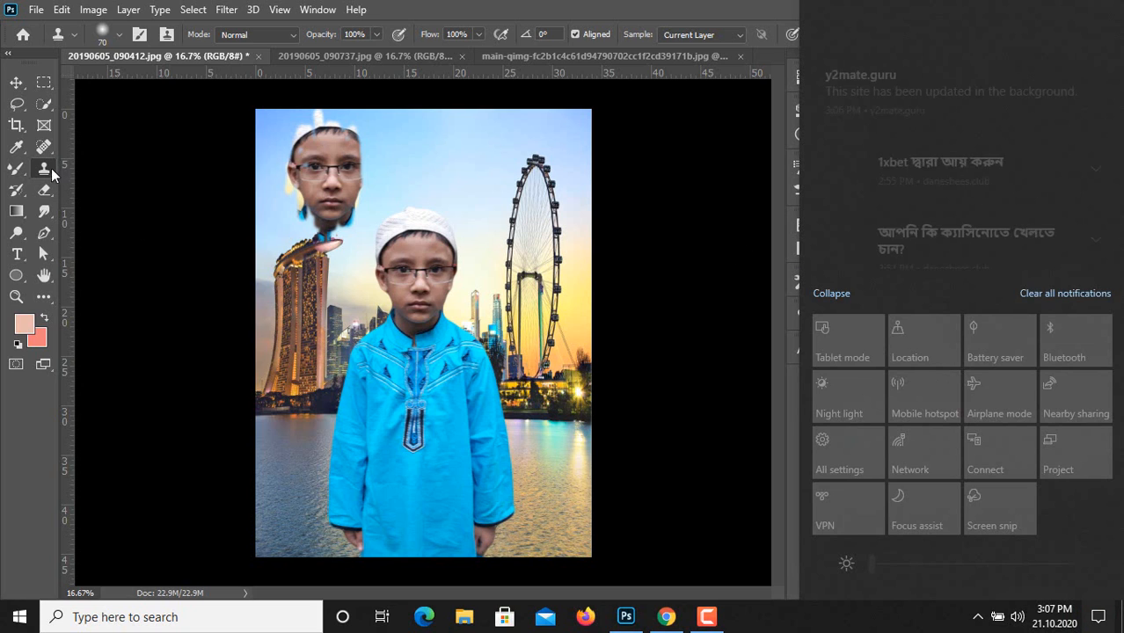
Clear all system notifications and switch from the Clone Stamp to the Pattern Stamp tool.
left_click(1071, 293)
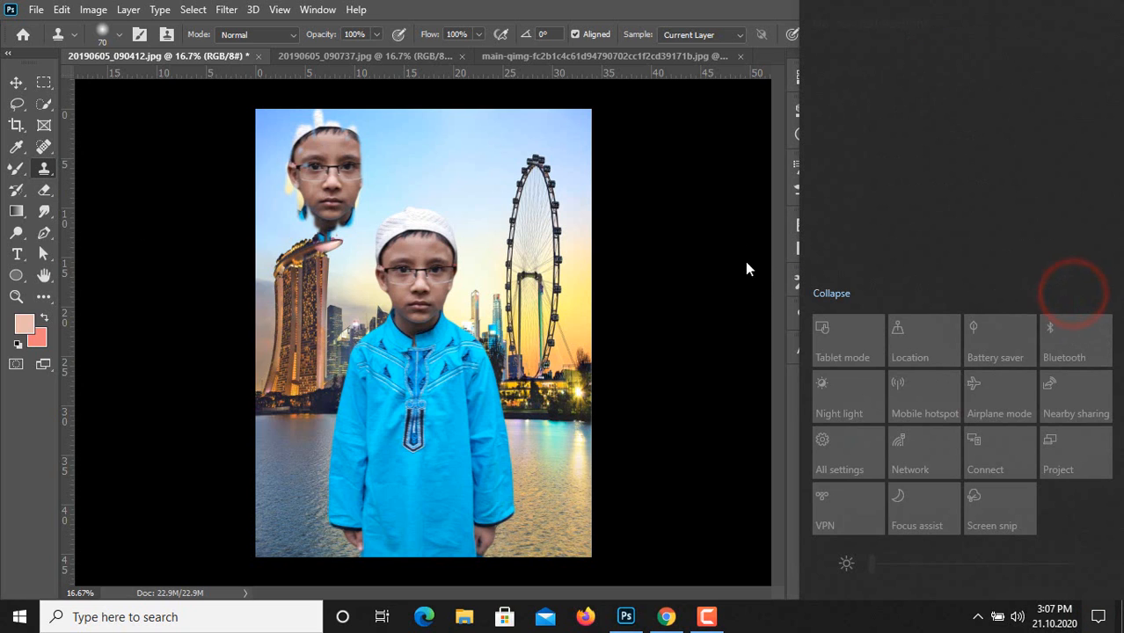
left_click(46, 172)
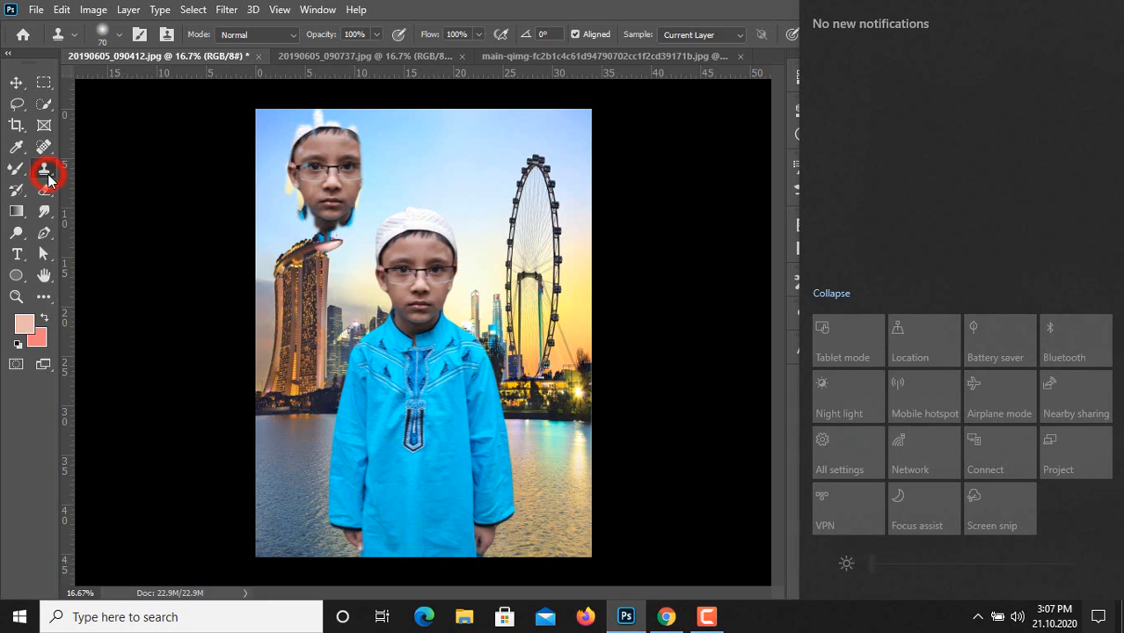
left_click(48, 172)
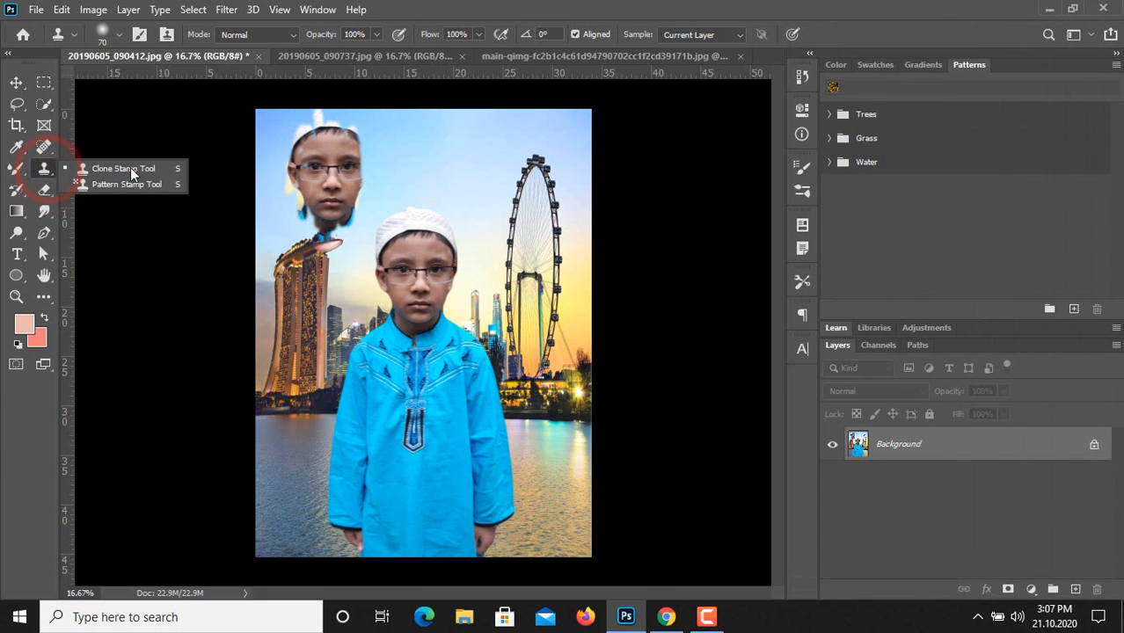
left_click(100, 184)
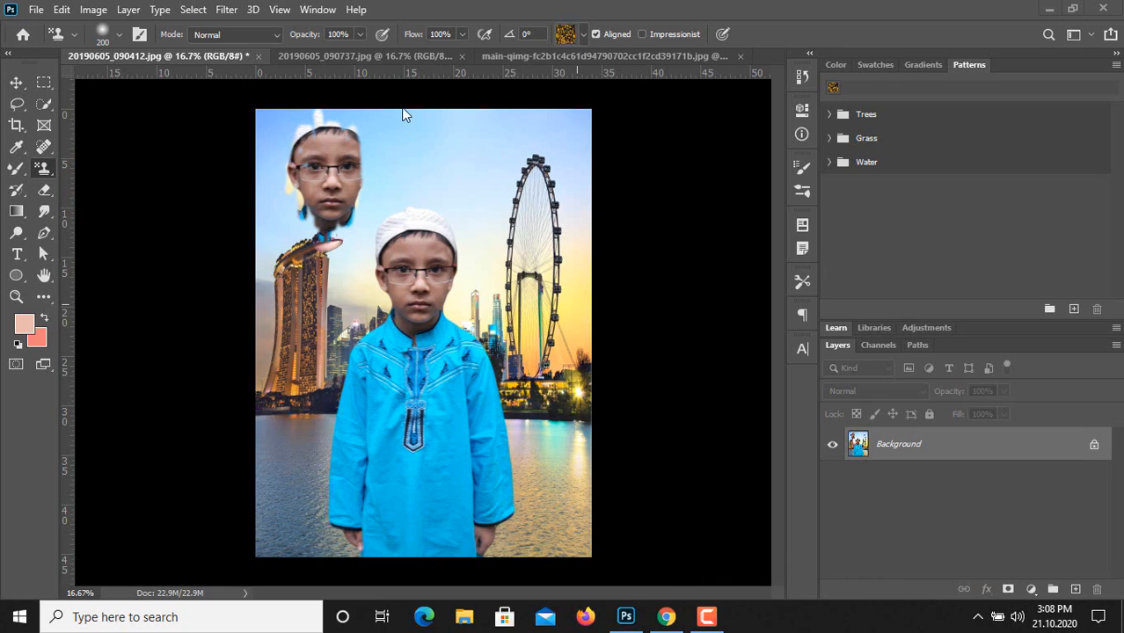
Revert 20190605_090737.jpg to its original snapshot in the document history.
left_click(381, 59)
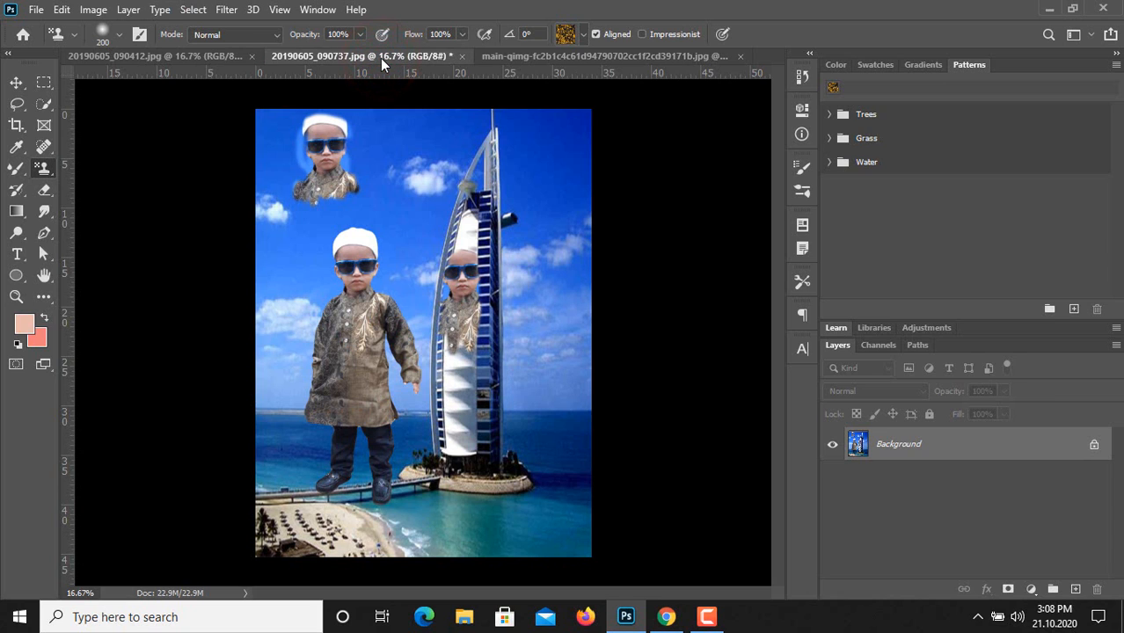
left_click(48, 174)
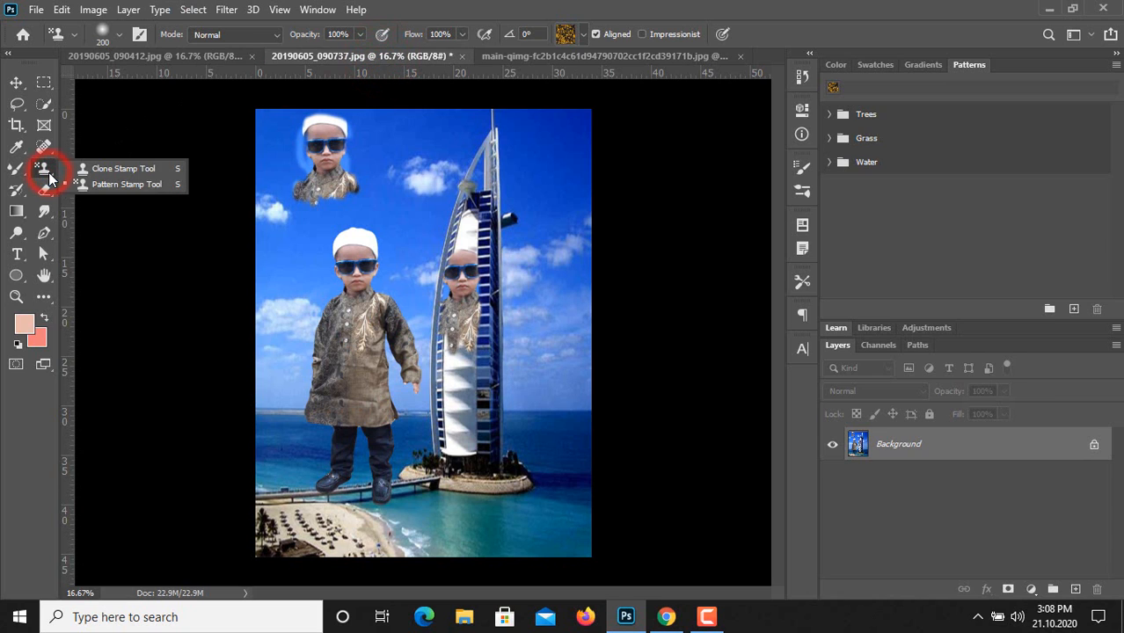
left_click(48, 172)
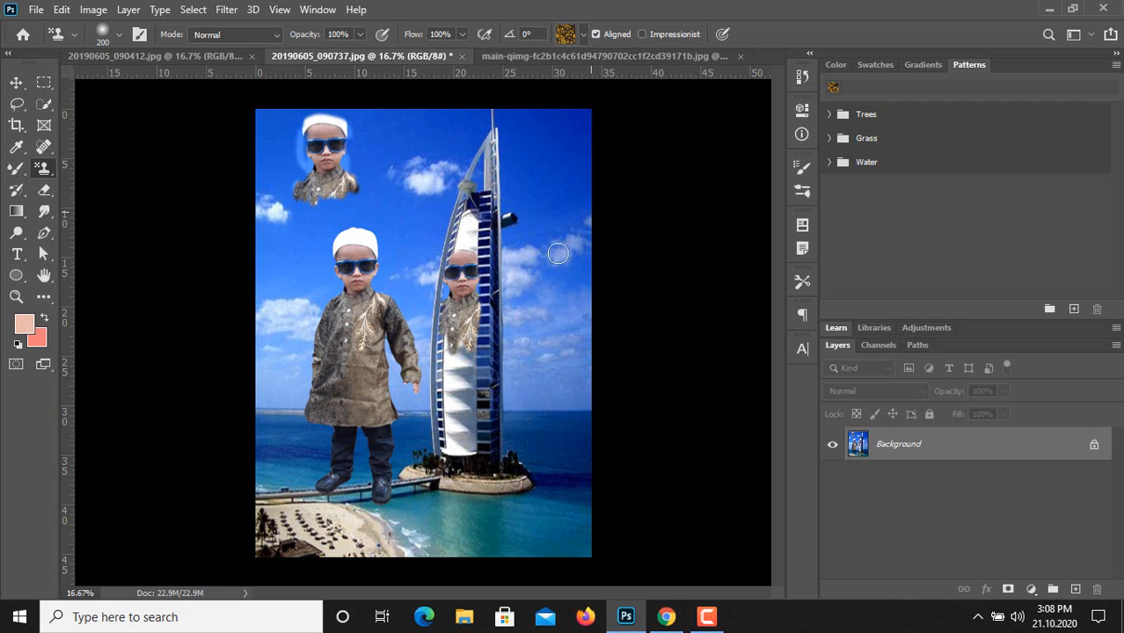
left_click(800, 78)
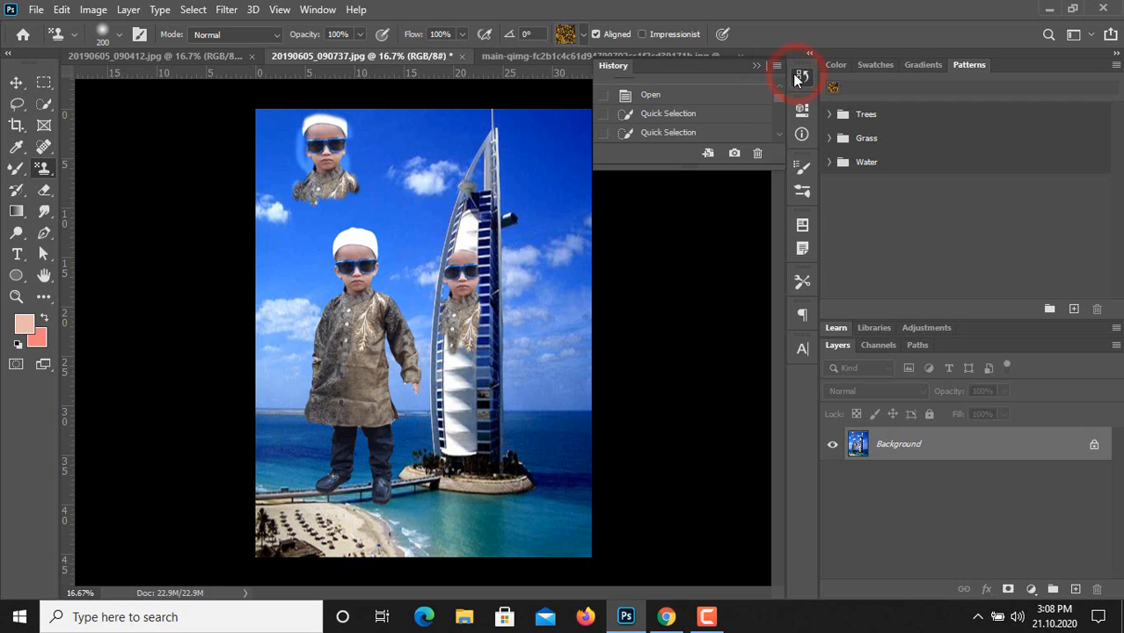
scroll(694, 113, "up", 1)
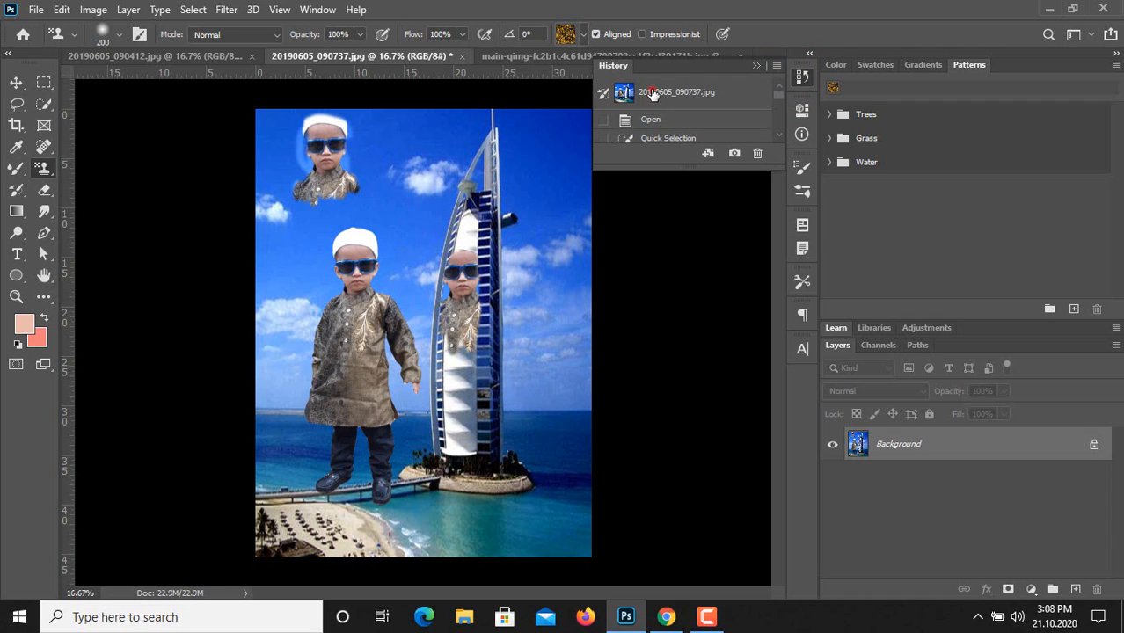
left_click(653, 92)
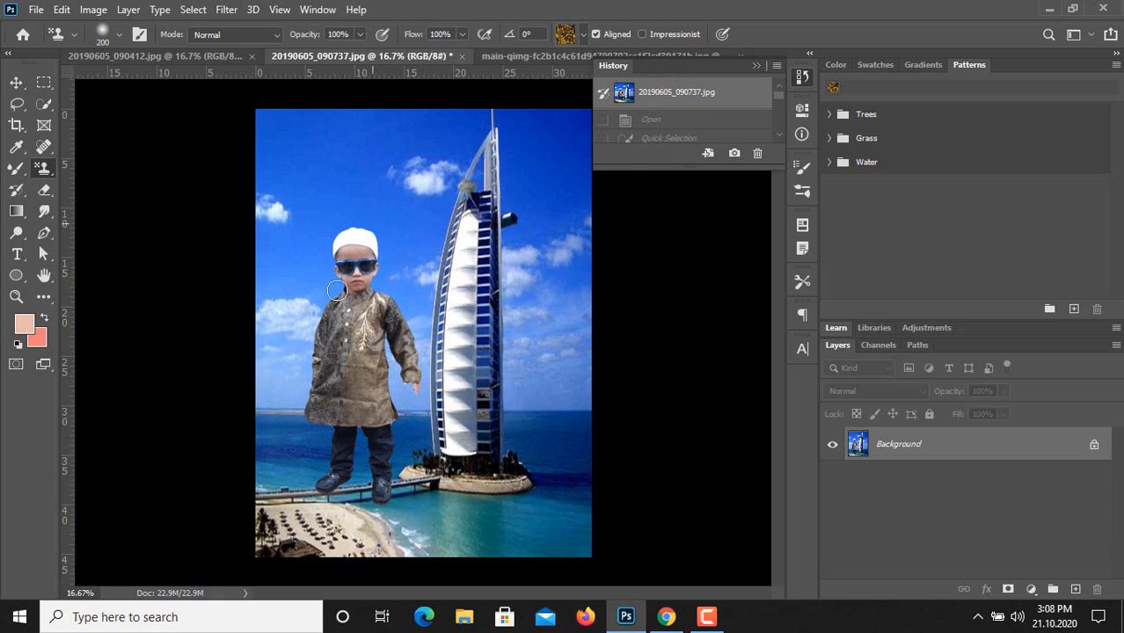
Examine the Pattern Stamp's available patterns in the Trees, Grass and Water groups.
left_click(581, 35)
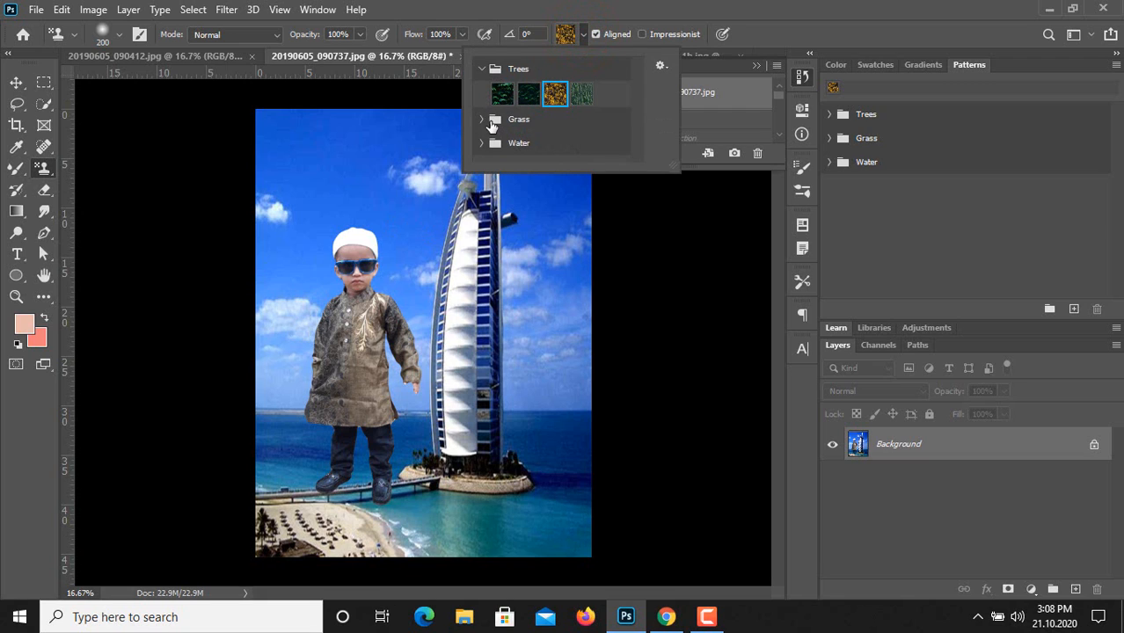
left_click(483, 122)
scroll(552, 131, "down", 1)
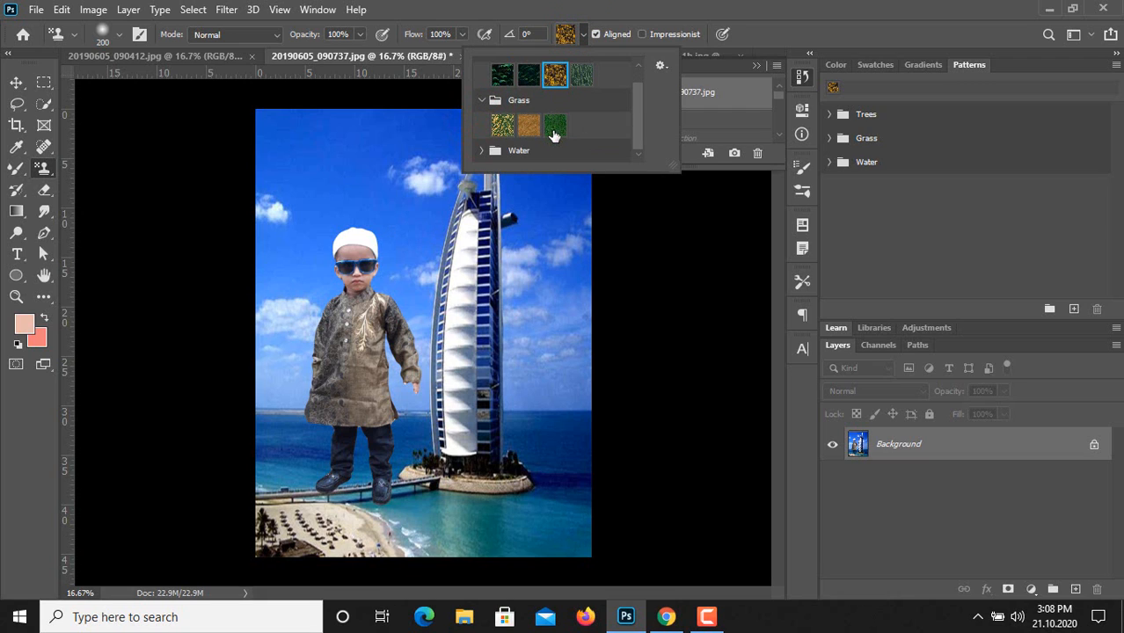
left_click(477, 151)
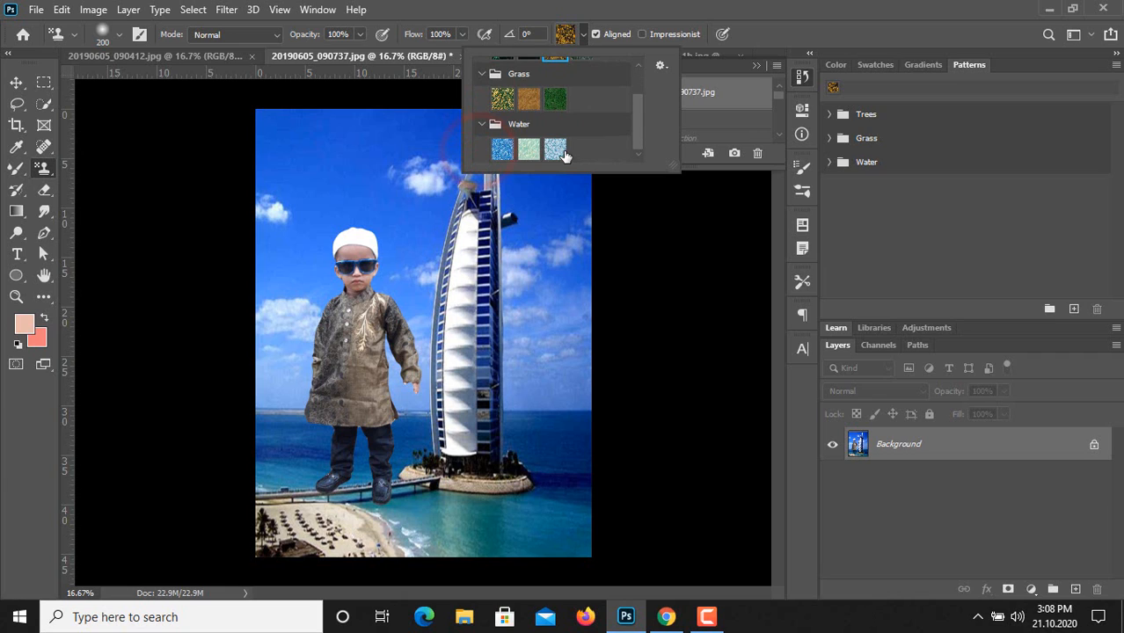
scroll(531, 150, "up", 2)
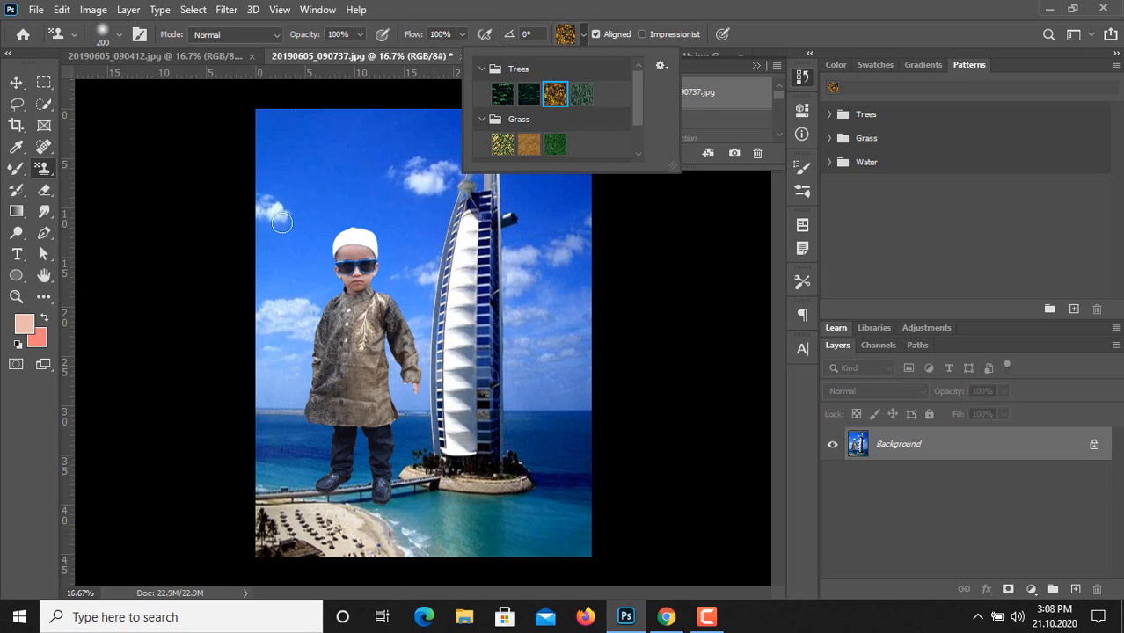
Quick-select the boy's cap, face, tunic, sleeve and the leg nearer the building, subtracting the spill onto the sea beside that leg.
left_click(45, 106)
left_click(45, 106)
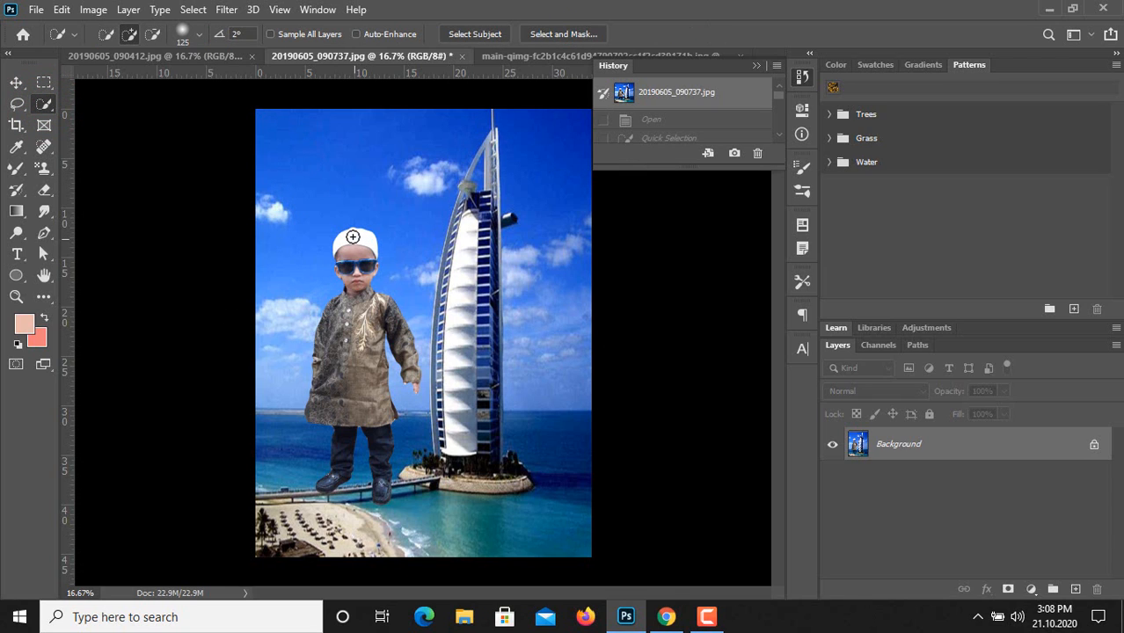
mouse_move(352, 233)
left_mouse_down()
mouse_move(347, 362)
mouse_move(330, 317)
mouse_move(348, 348)
mouse_move(367, 326)
mouse_move(376, 401)
mouse_move(383, 391)
left_mouse_up()
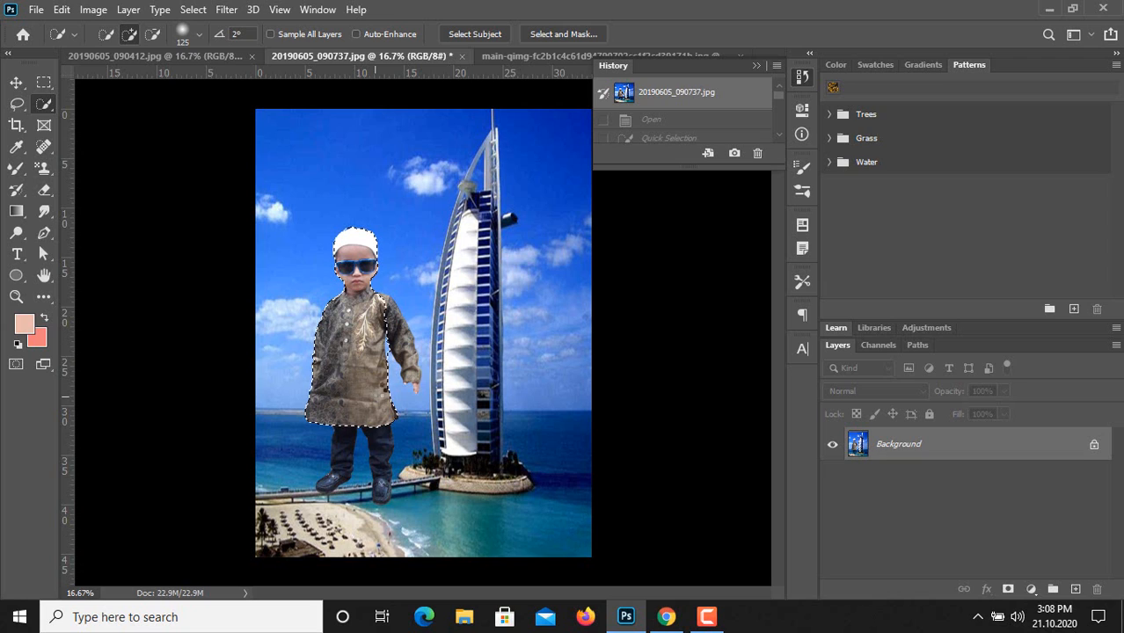
left_click(392, 315)
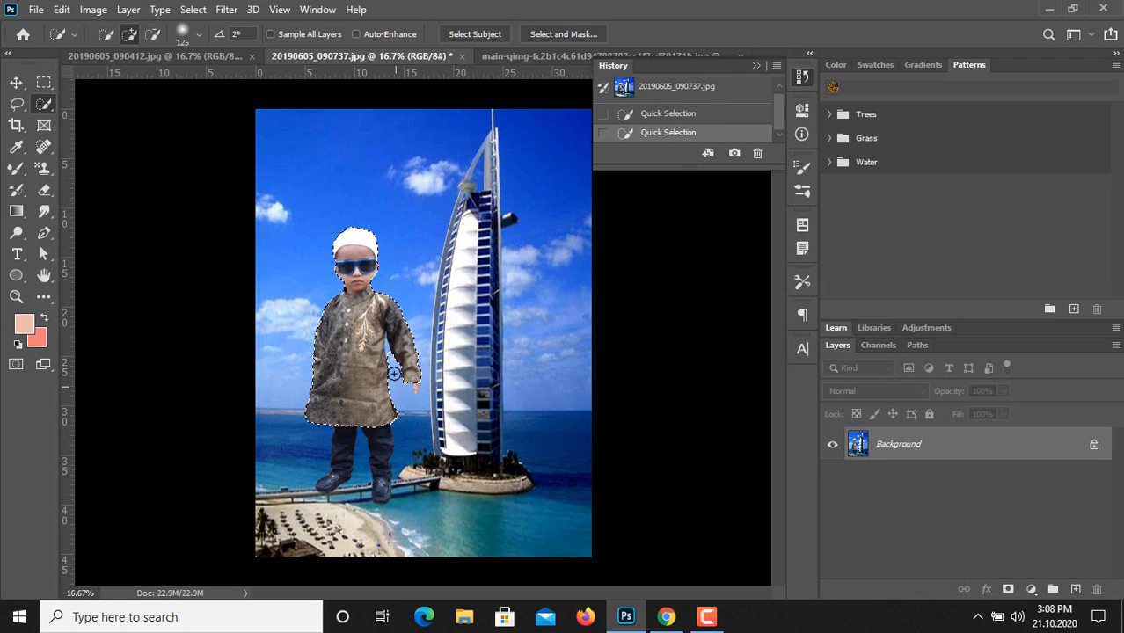
left_click(383, 486)
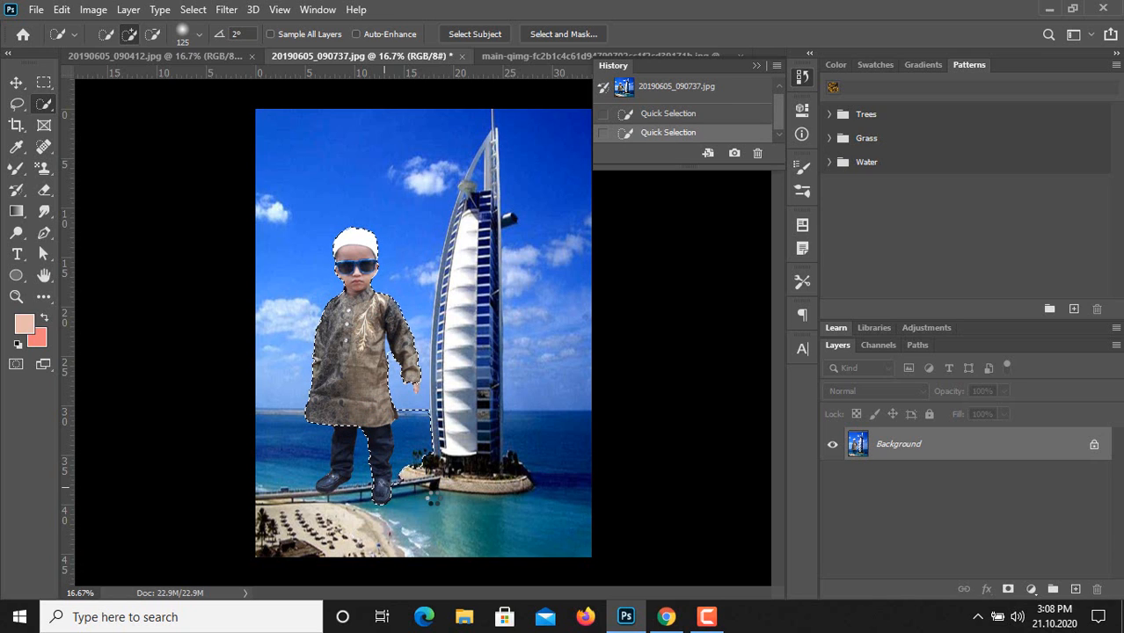
left_click(432, 477, "alt")
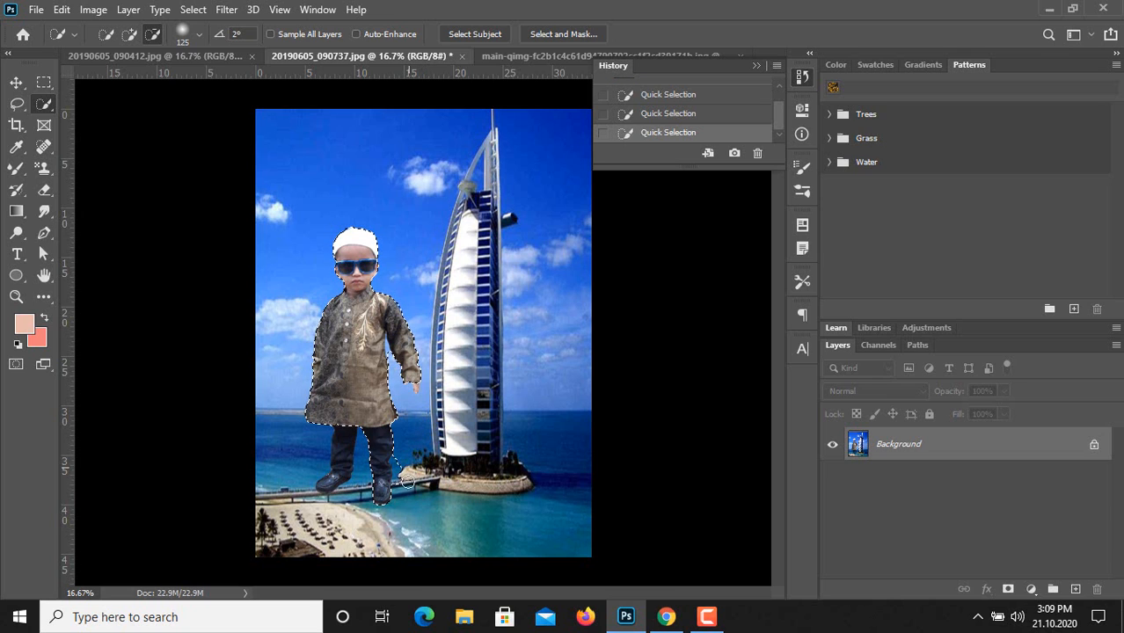
left_click(403, 478, "alt")
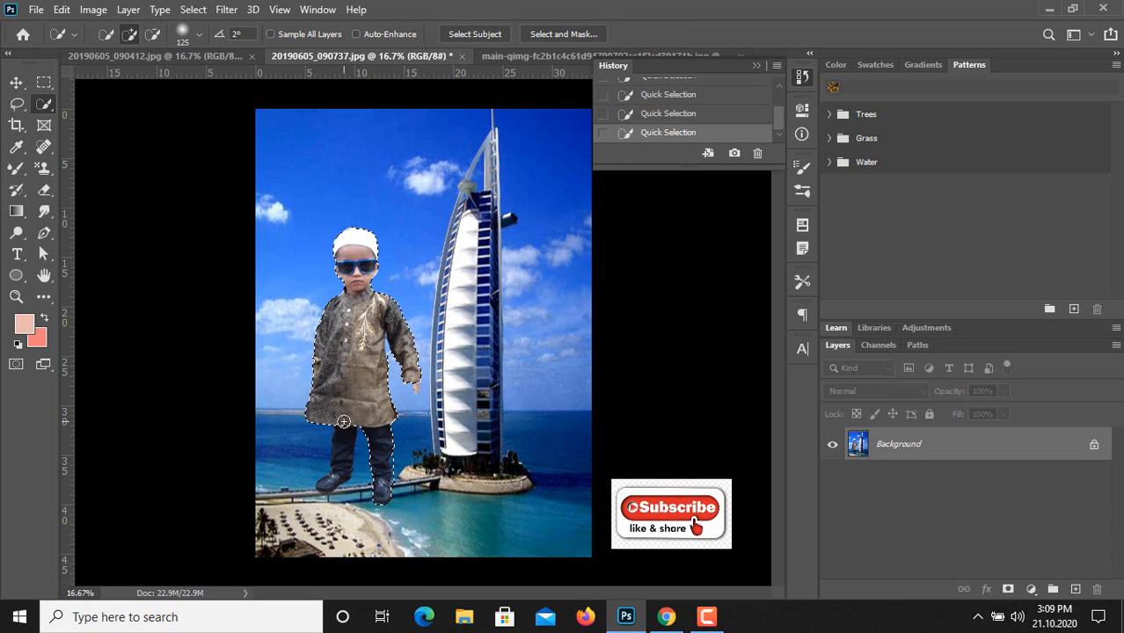
Add the boy's other leg to the selection with a size 90 brush, then invert the selection to cover the background.
key("bracketleft")
key("bracketleft")
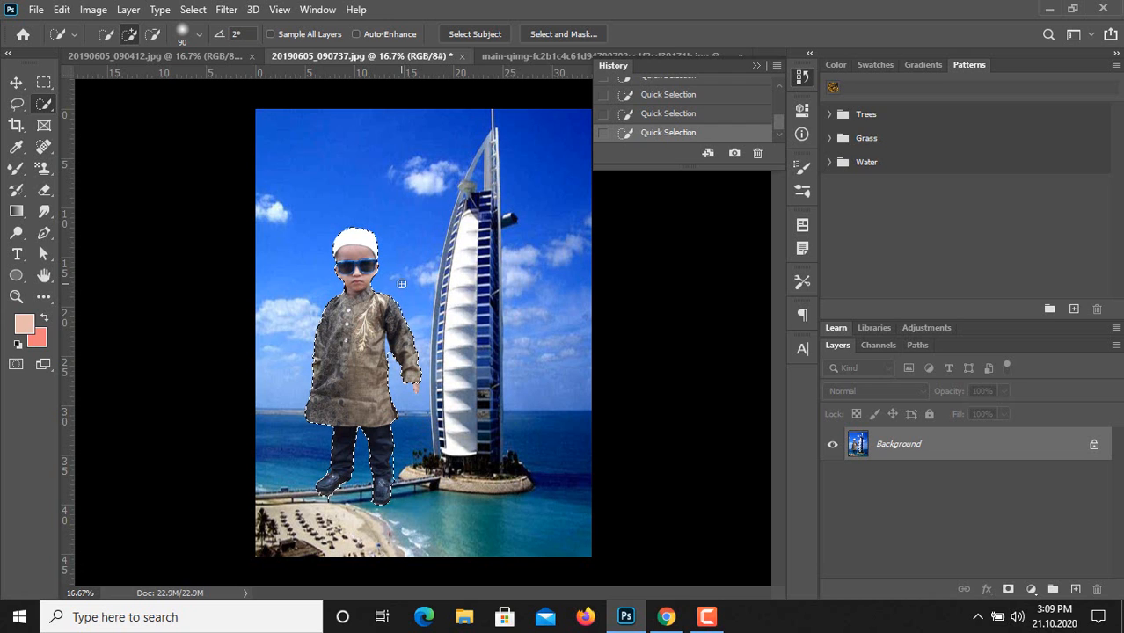
left_click(193, 11)
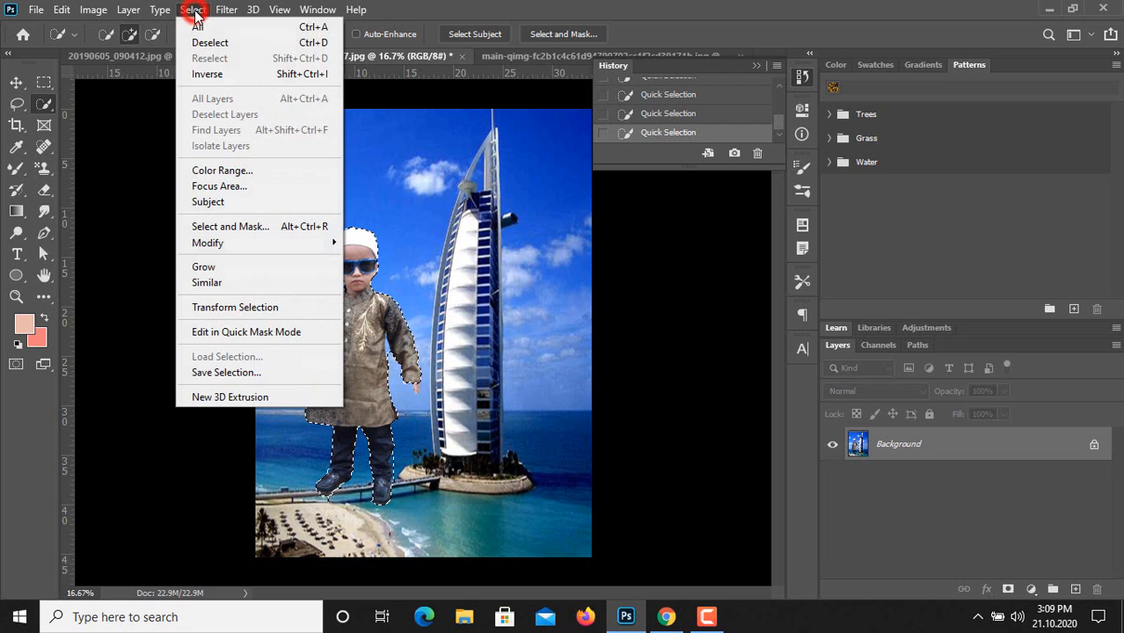
left_click(223, 76)
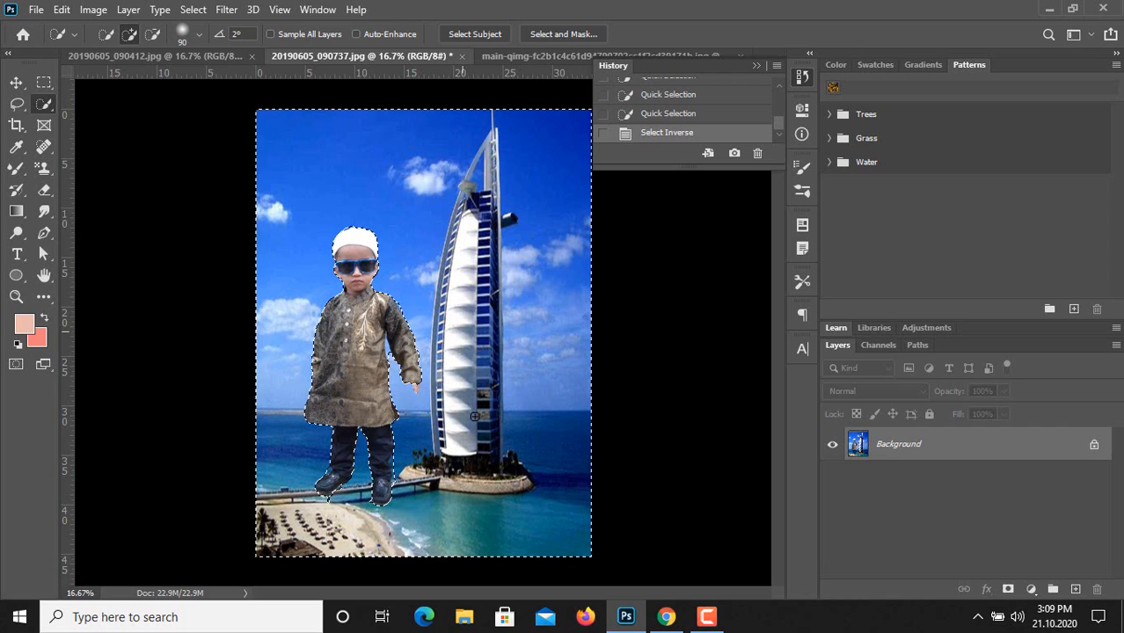
left_click(19, 190)
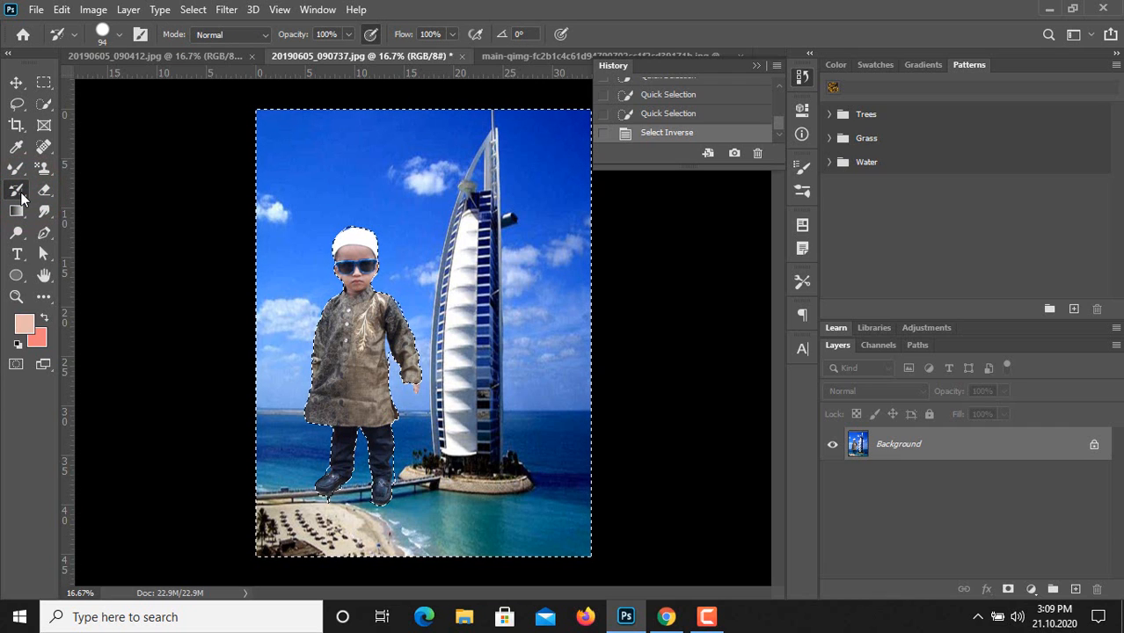
left_click(20, 191)
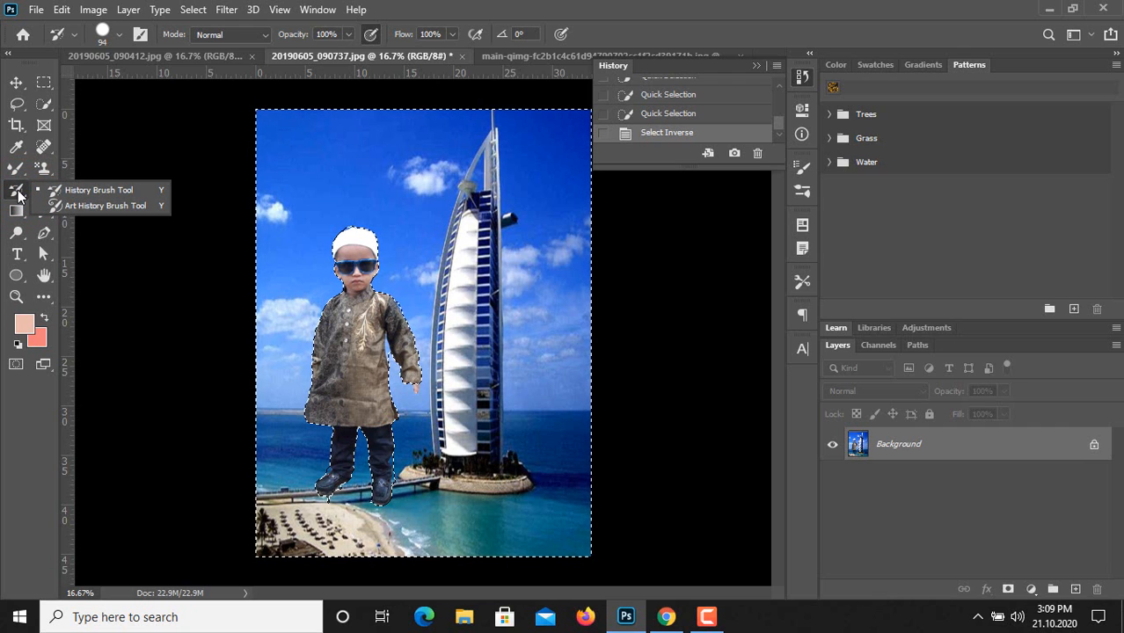
left_click(18, 192)
Paint the golden tree pattern from the Trees group over the sky above the boy with the Pattern Stamp tool.
left_click(44, 170)
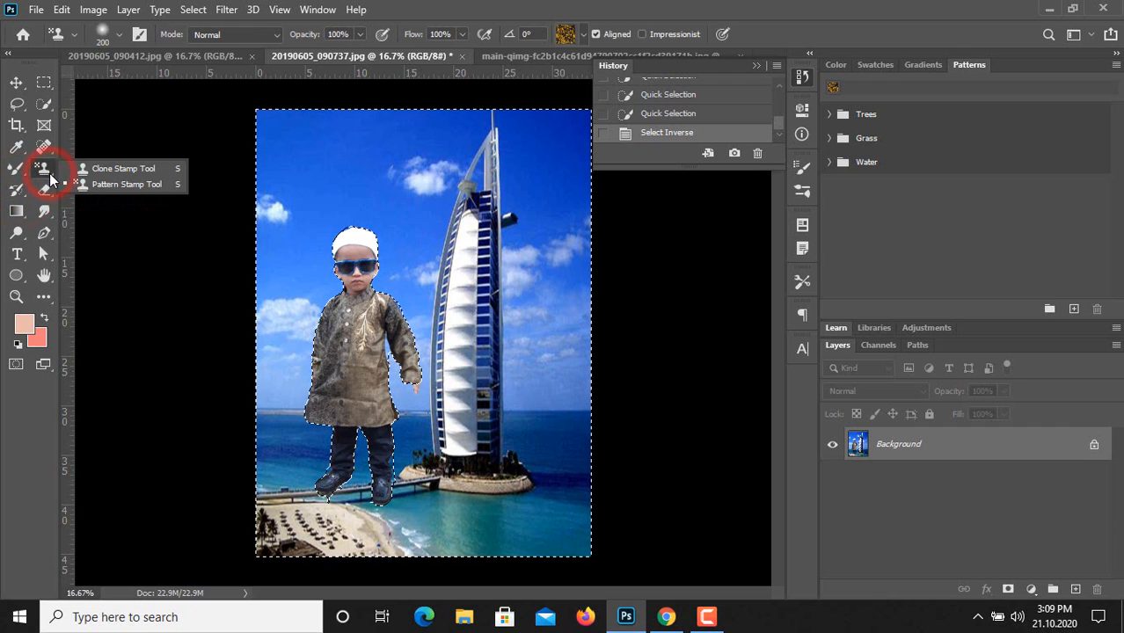
left_click(97, 185)
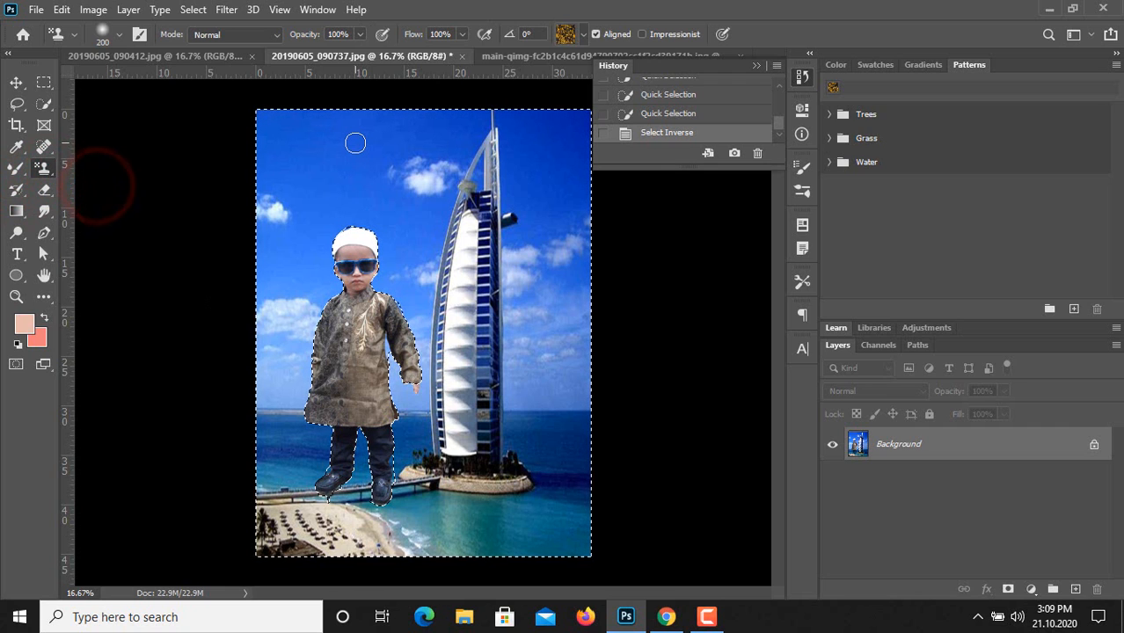
key("ctrl+d")
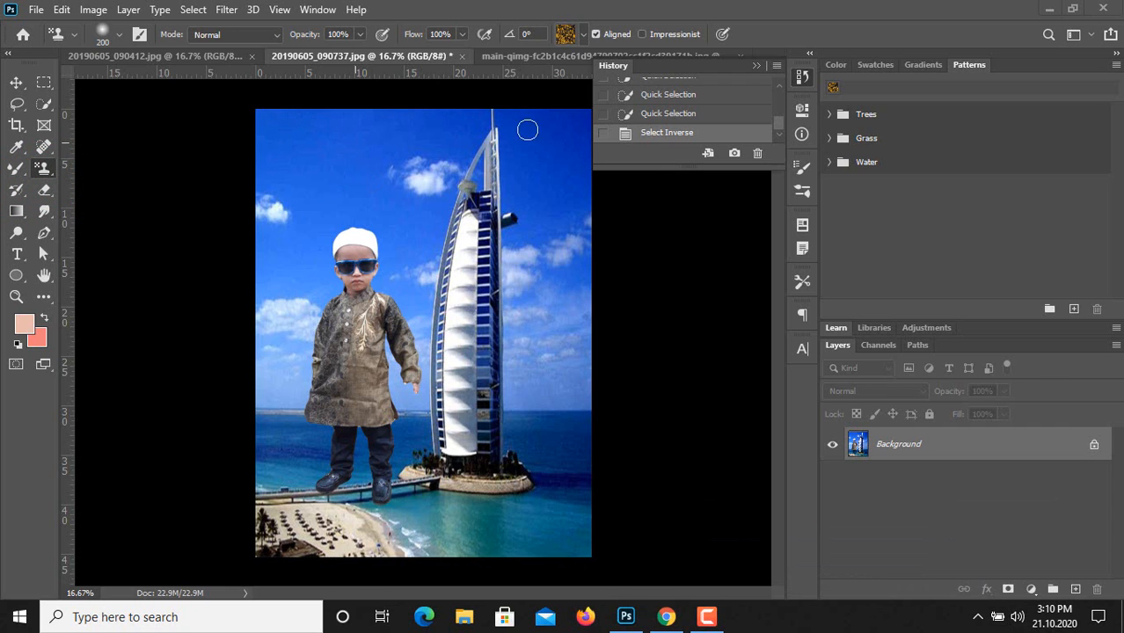
left_click(581, 37)
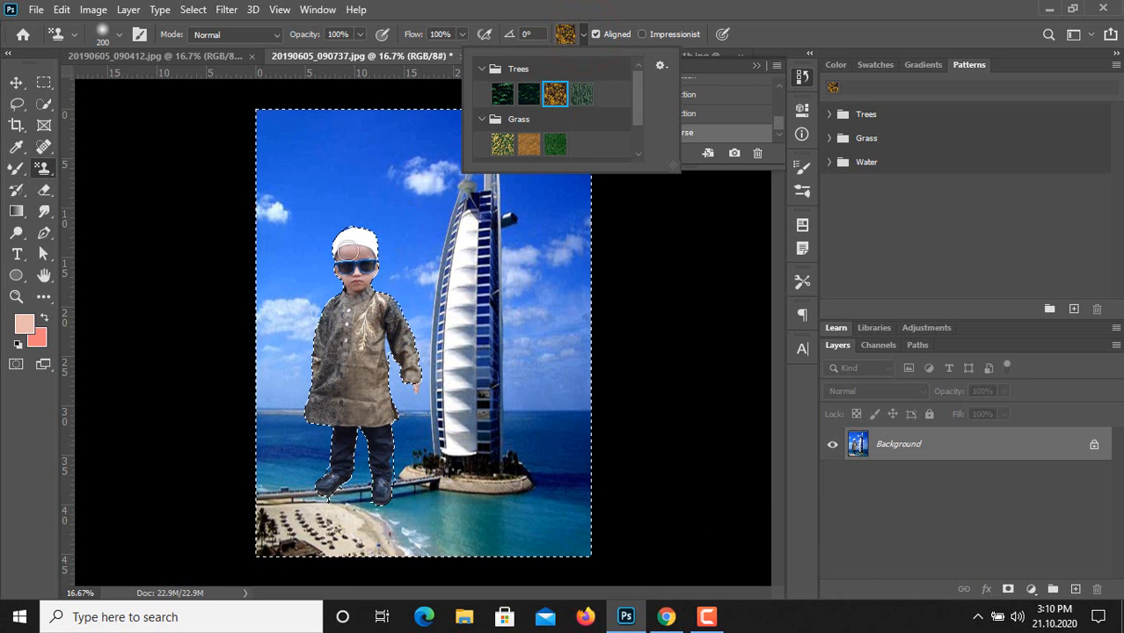
left_click(503, 143)
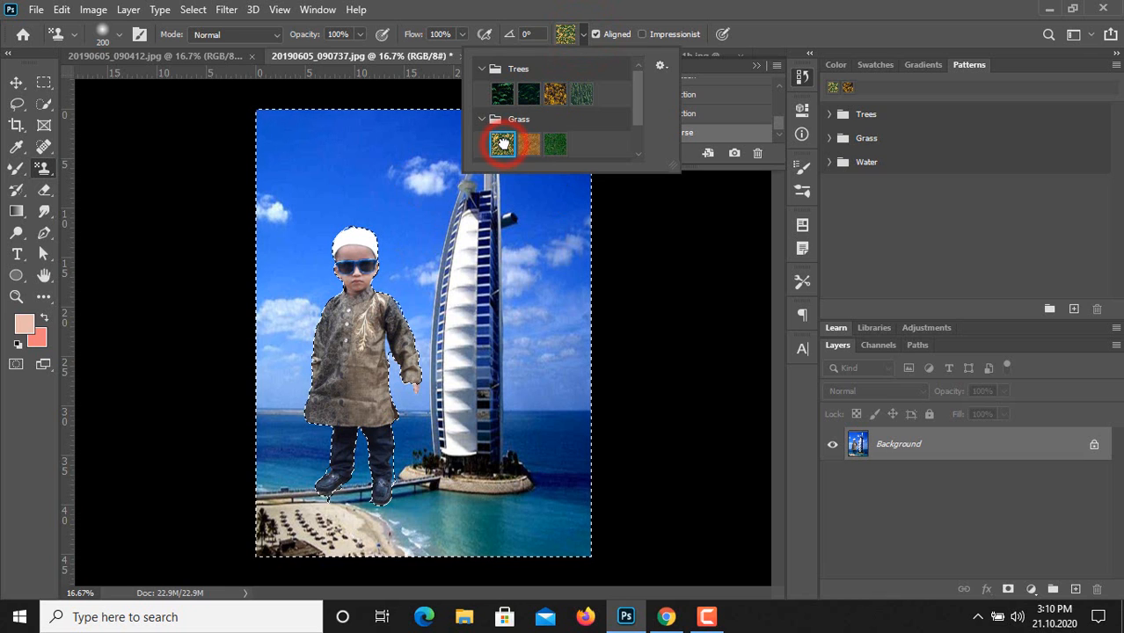
left_click(556, 94)
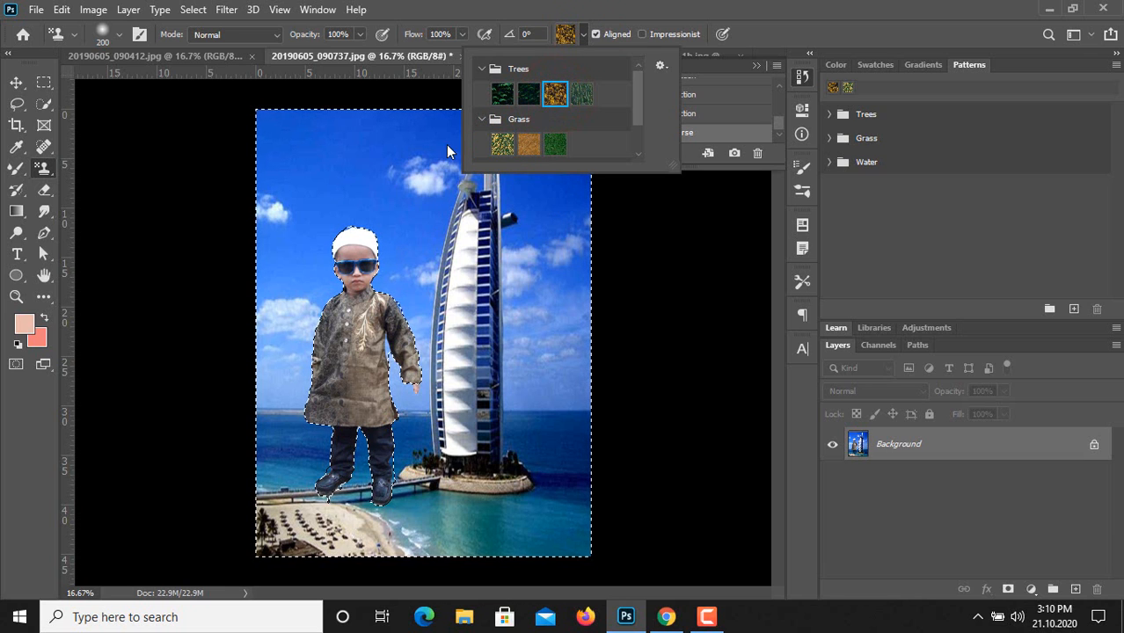
left_click_drag(270, 115, 281, 165)
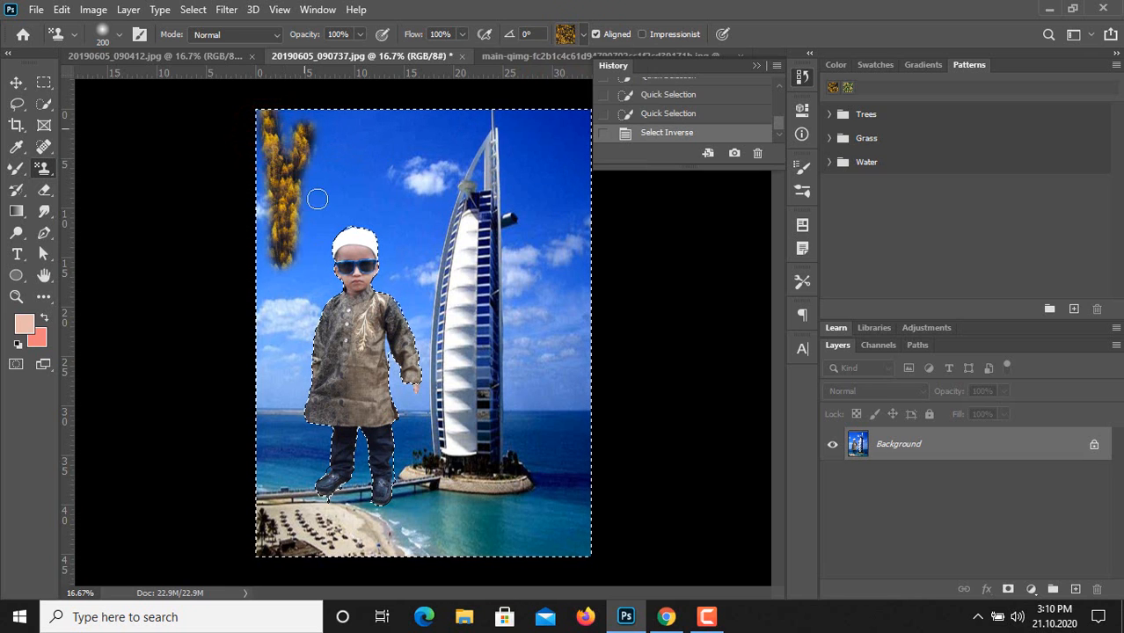
mouse_move(378, 214)
left_mouse_down()
mouse_move(405, 194)
mouse_move(421, 220)
mouse_move(442, 126)
mouse_move(459, 180)
left_mouse_up()
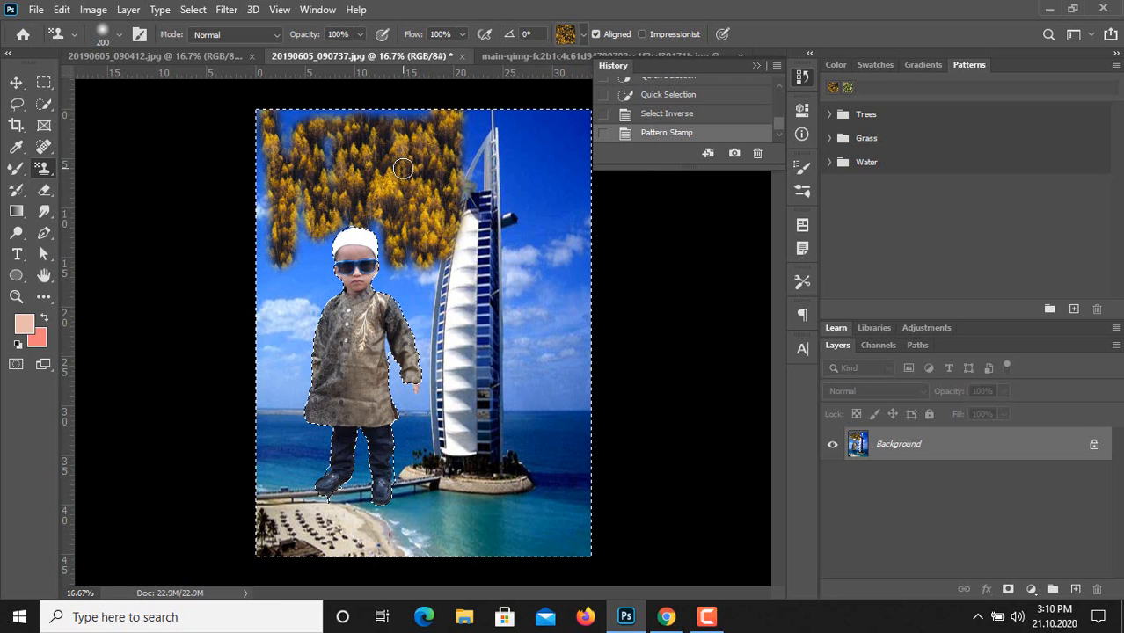
Enlarge the Pattern Stamp brush to 1100 and paint the golden tree pattern over the rest of the background.
key("bracketright")
key("bracketright")
key("bracketright")
key("bracketright")
key("bracketright")
key("bracketright")
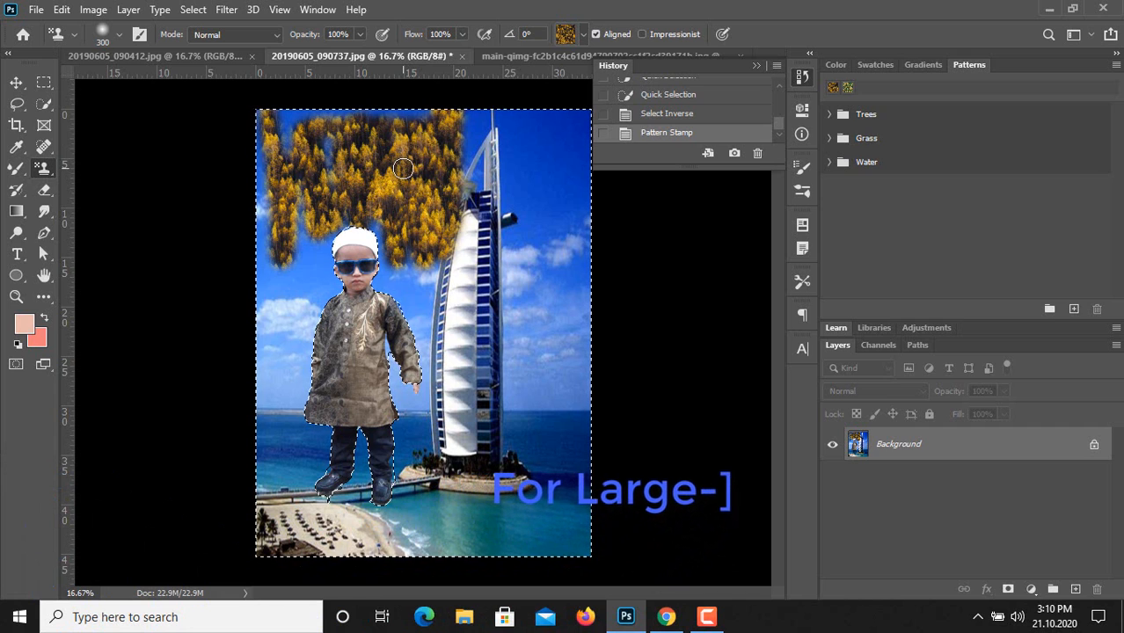
key("bracketright")
key("bracketright")
key("bracketright")
key("bracketright")
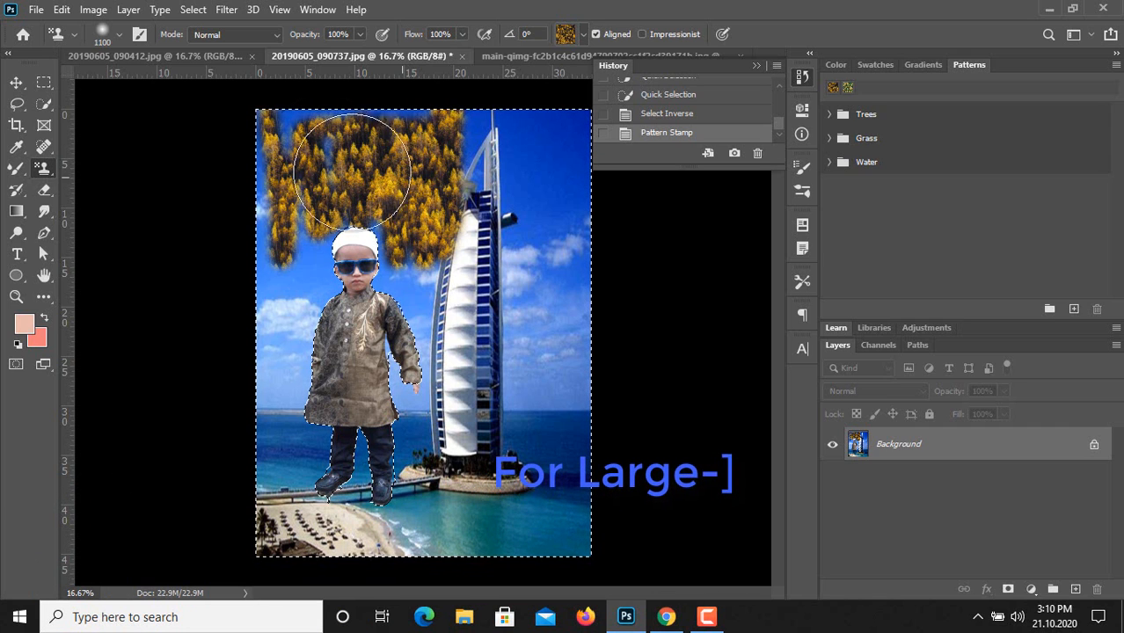
mouse_move(317, 514)
left_mouse_down()
mouse_move(281, 371)
mouse_move(327, 582)
mouse_move(281, 220)
mouse_move(383, 123)
mouse_move(446, 537)
mouse_move(487, 233)
mouse_move(540, 121)
mouse_move(668, 144)
left_mouse_up()
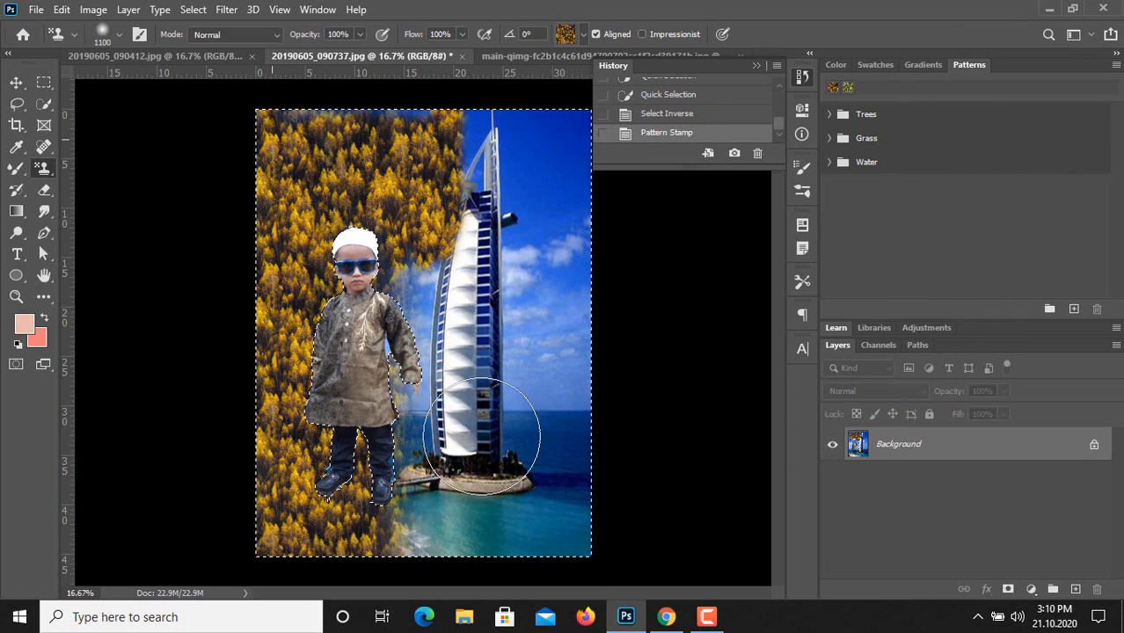
left_click_drag(531, 518, 589, 493)
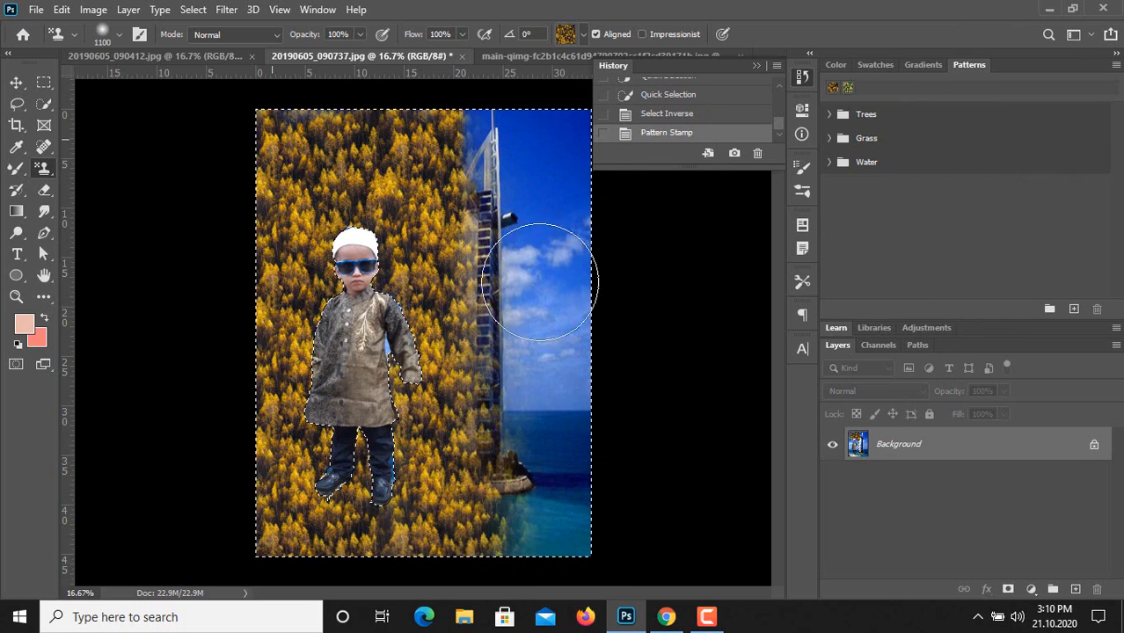
mouse_move(540, 282)
left_mouse_down()
mouse_move(539, 112)
mouse_move(522, 138)
mouse_move(577, 207)
left_mouse_up()
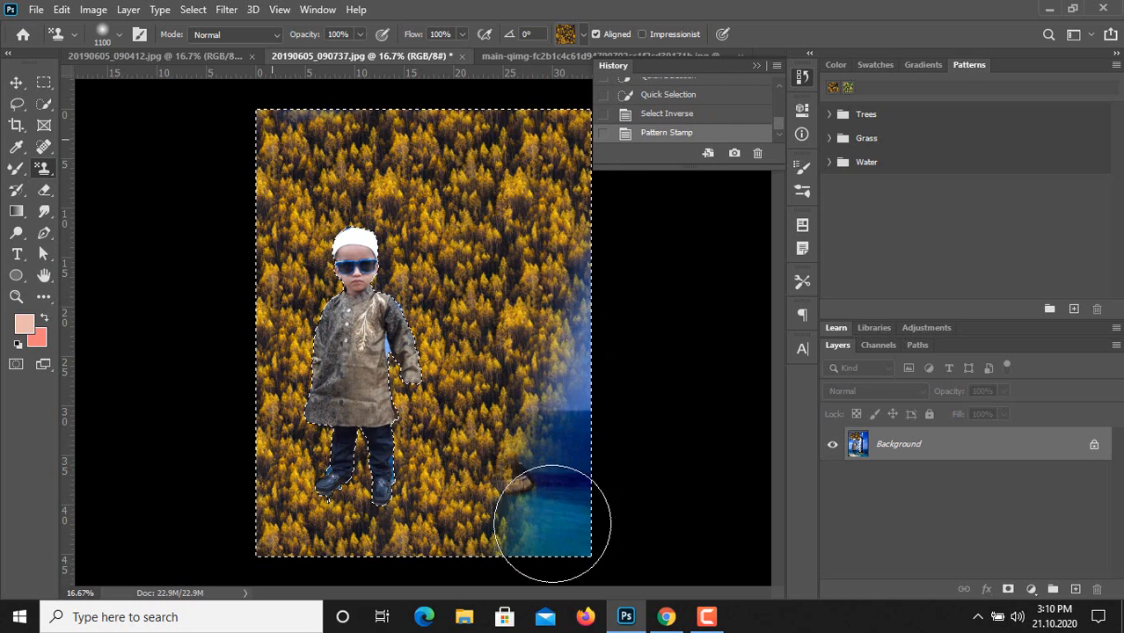
left_click_drag(586, 460, 597, 296)
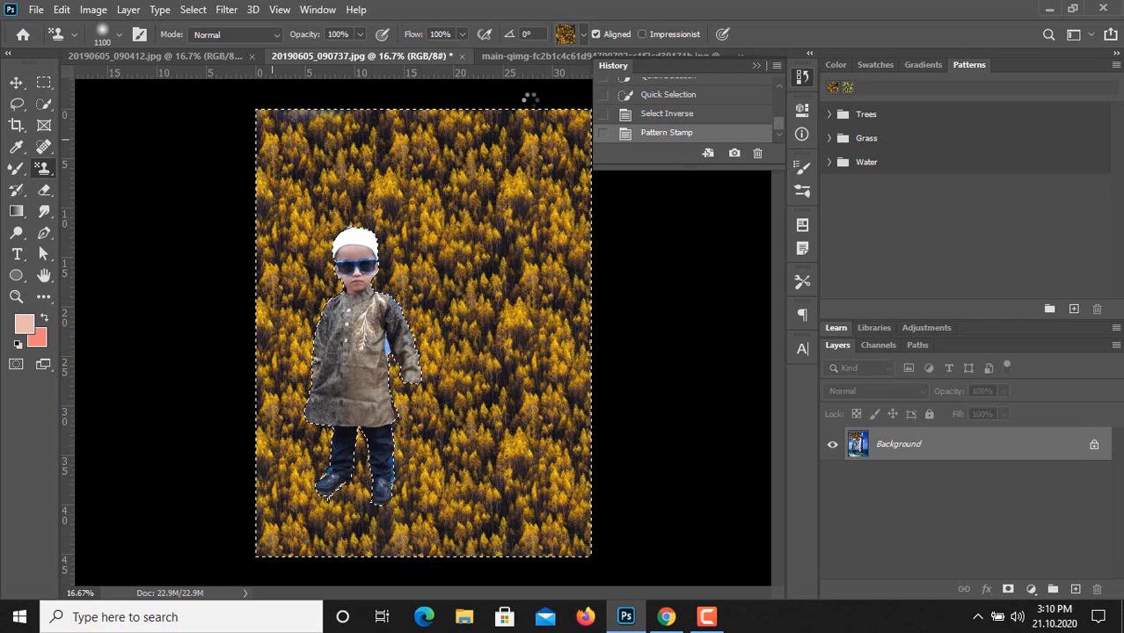
Paint the first Grass pattern, green with yellow leaves, over the upper part of the background and deselect.
left_click(582, 37)
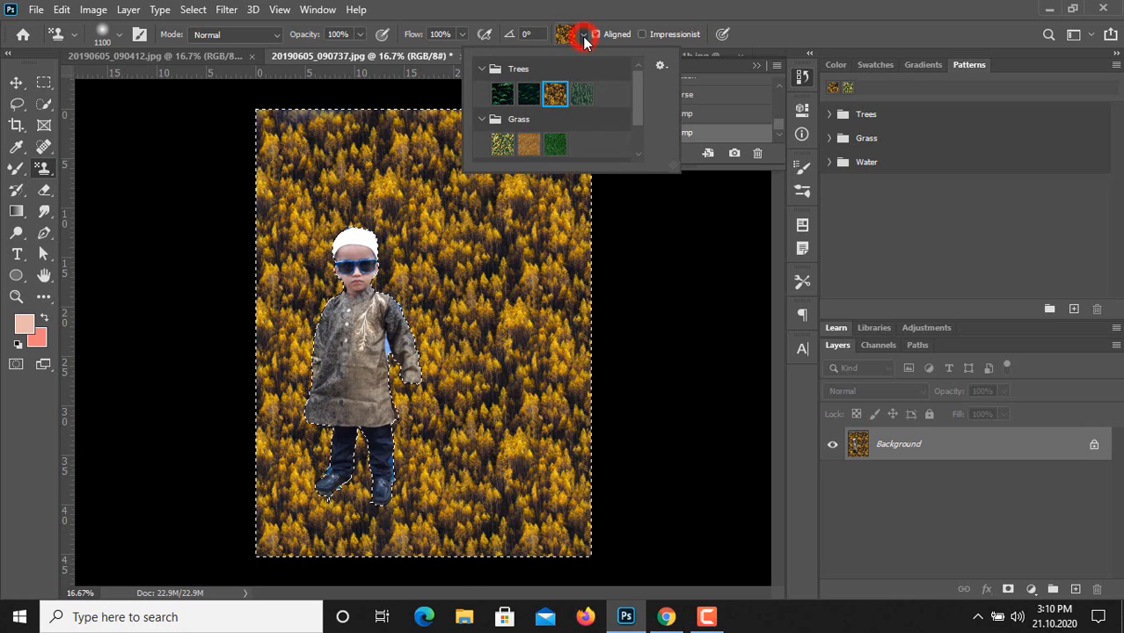
left_click(501, 146)
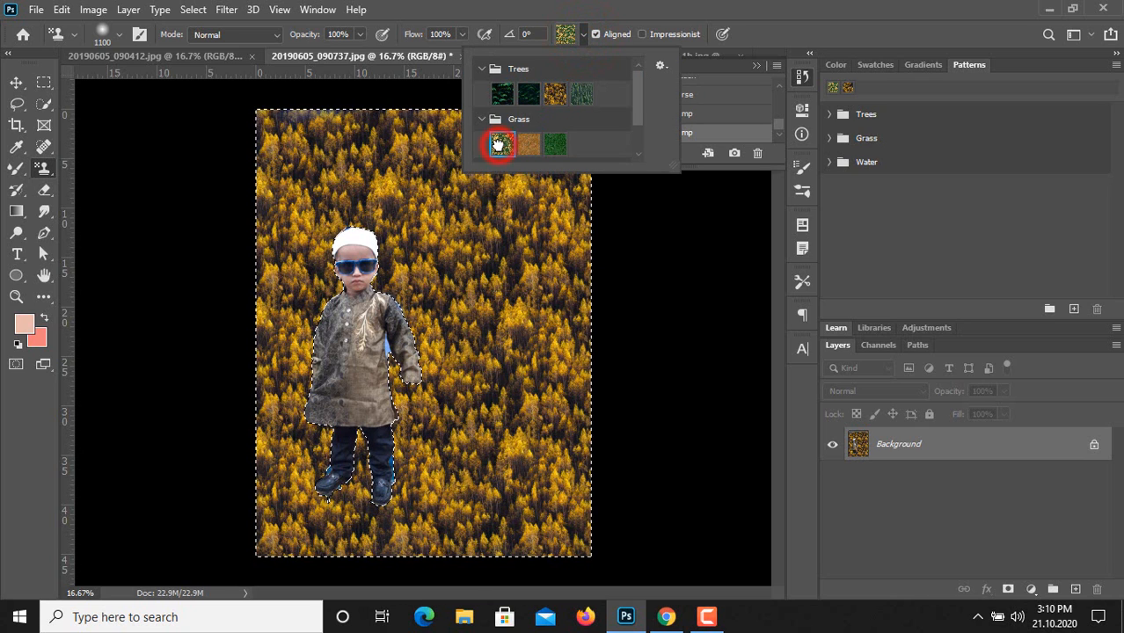
left_click(753, 33)
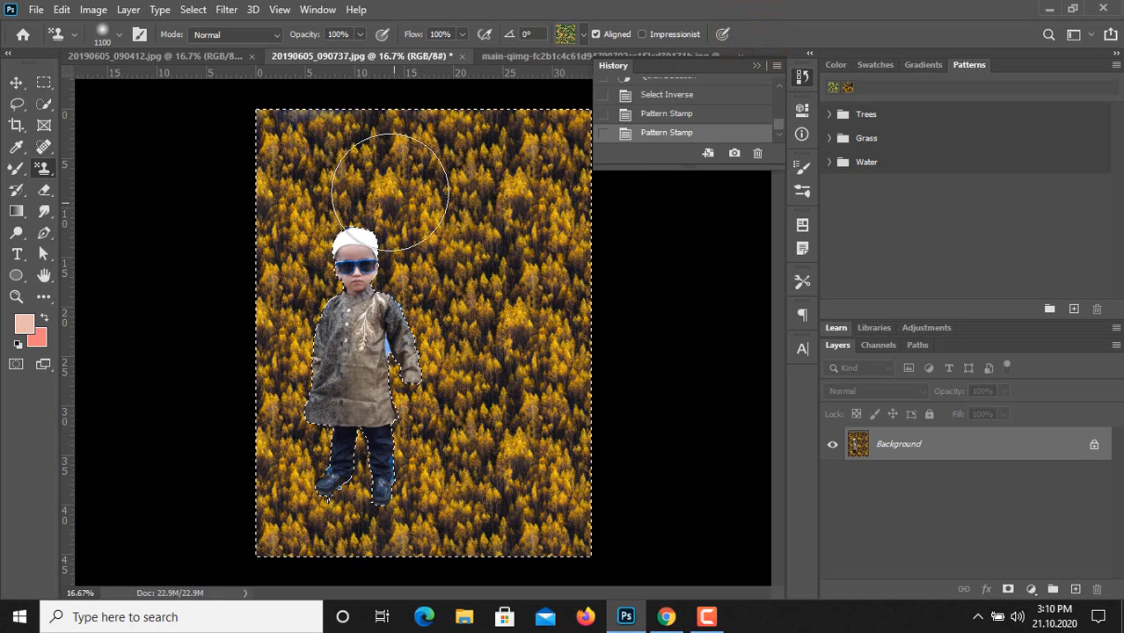
left_click(299, 144)
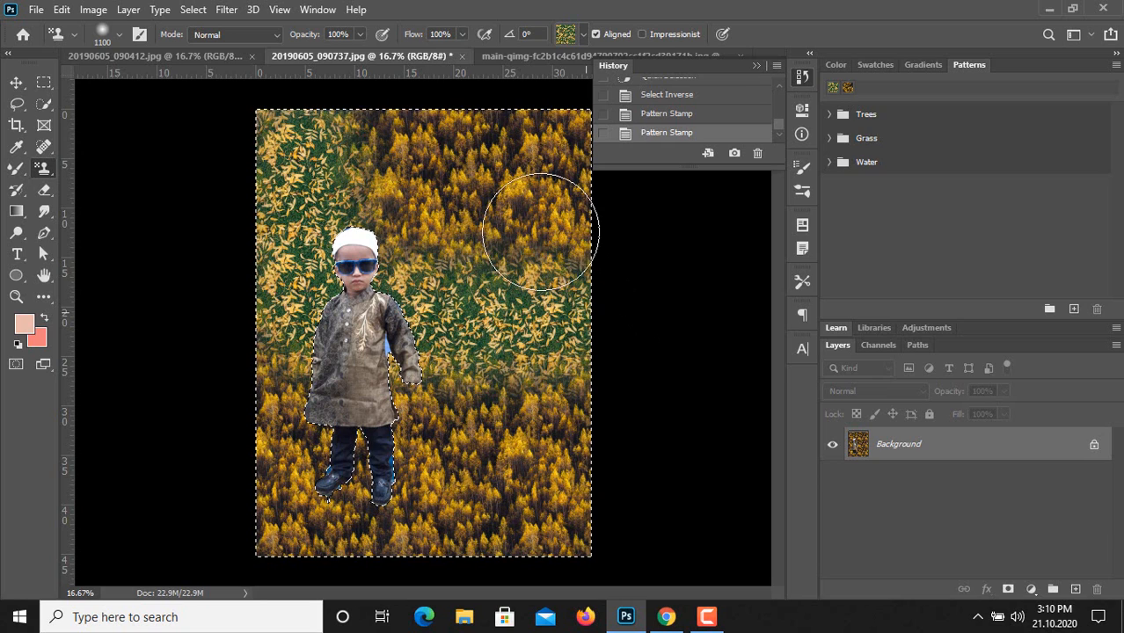
mouse_move(540, 232)
left_mouse_down()
mouse_move(369, 187)
mouse_move(349, 172)
mouse_move(349, 149)
mouse_move(570, 146)
mouse_move(613, 163)
mouse_move(628, 242)
left_mouse_up()
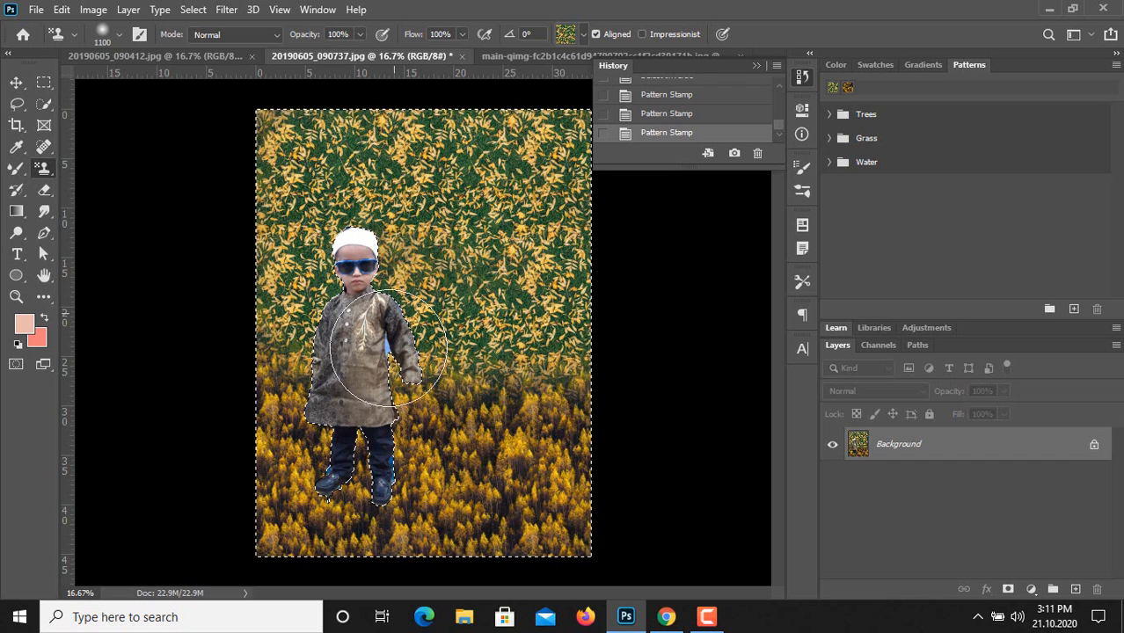
left_click(193, 9)
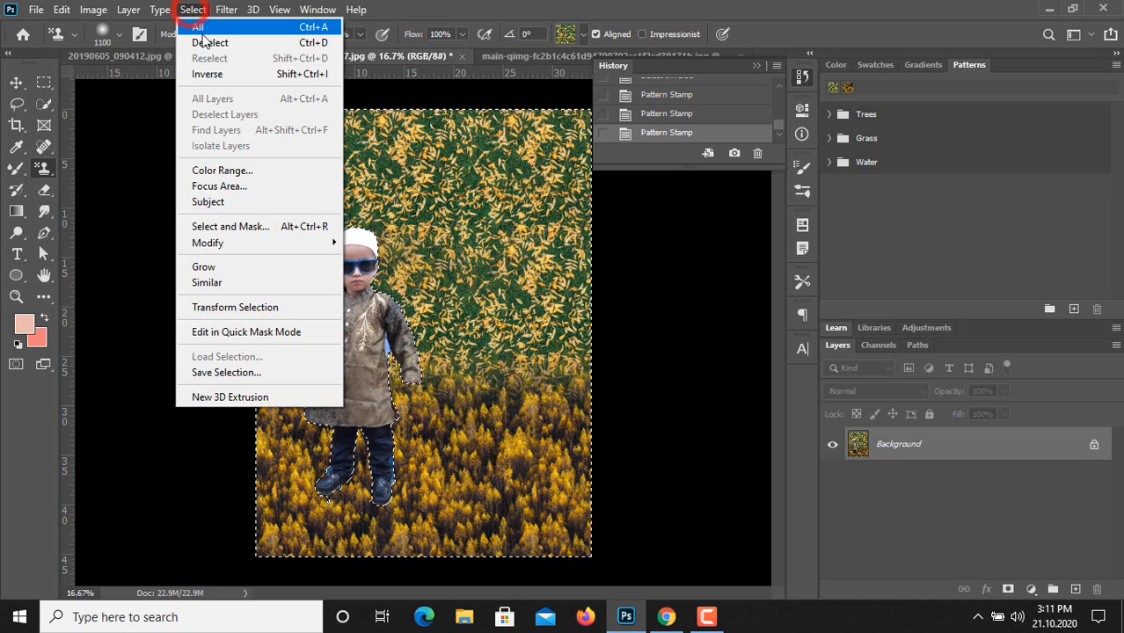
left_click(201, 42)
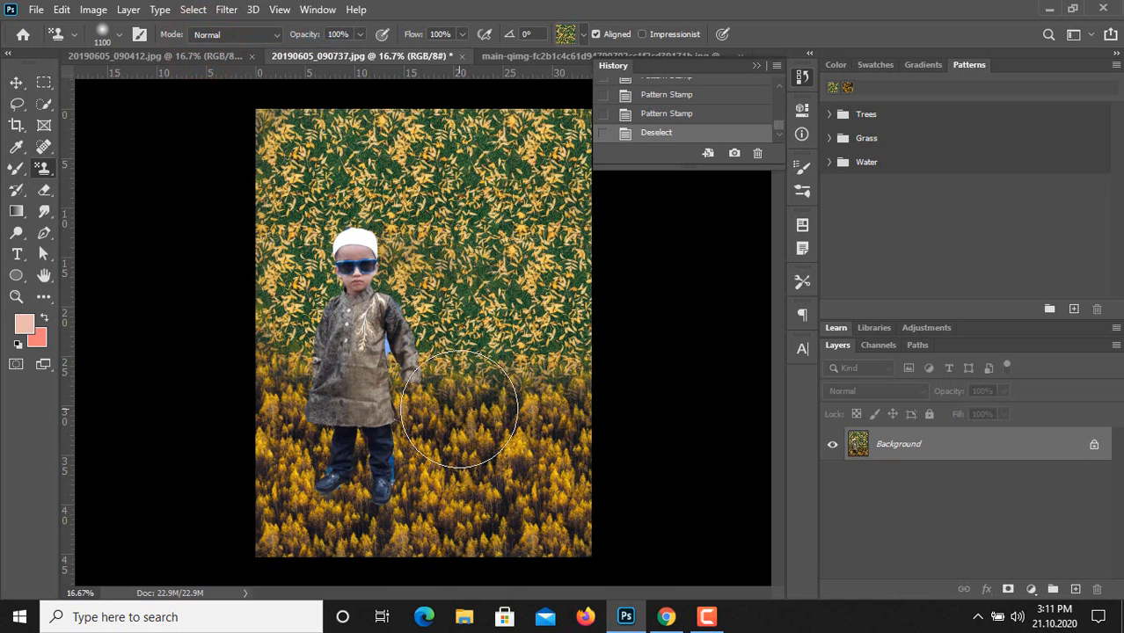